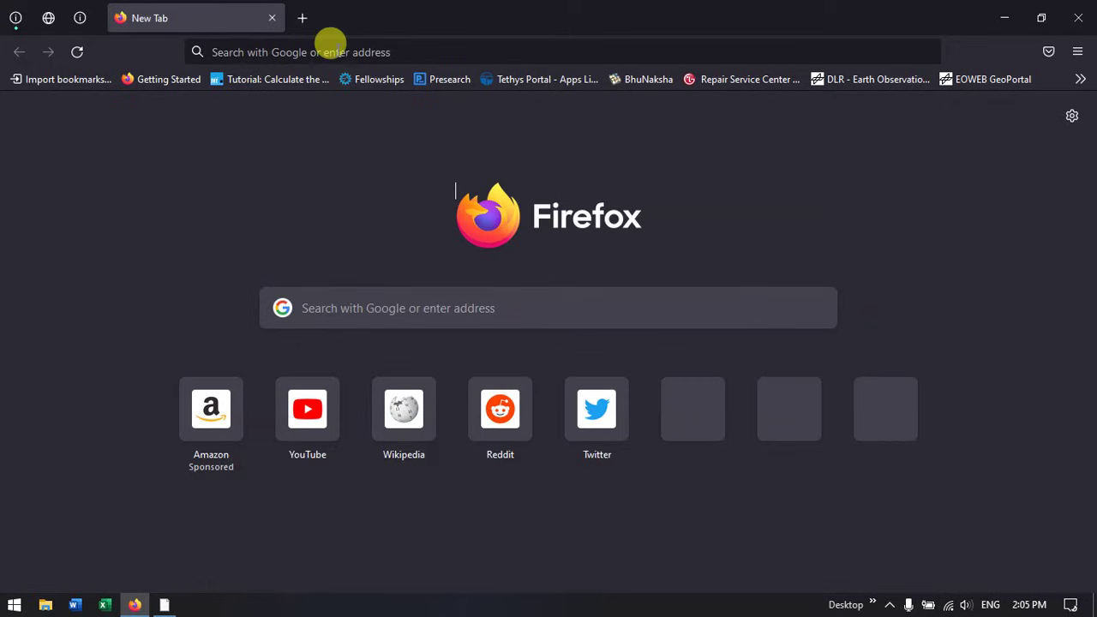
Search Google for 'QGIS' from the Firefox address bar
click(333, 48)
text(QGIS)
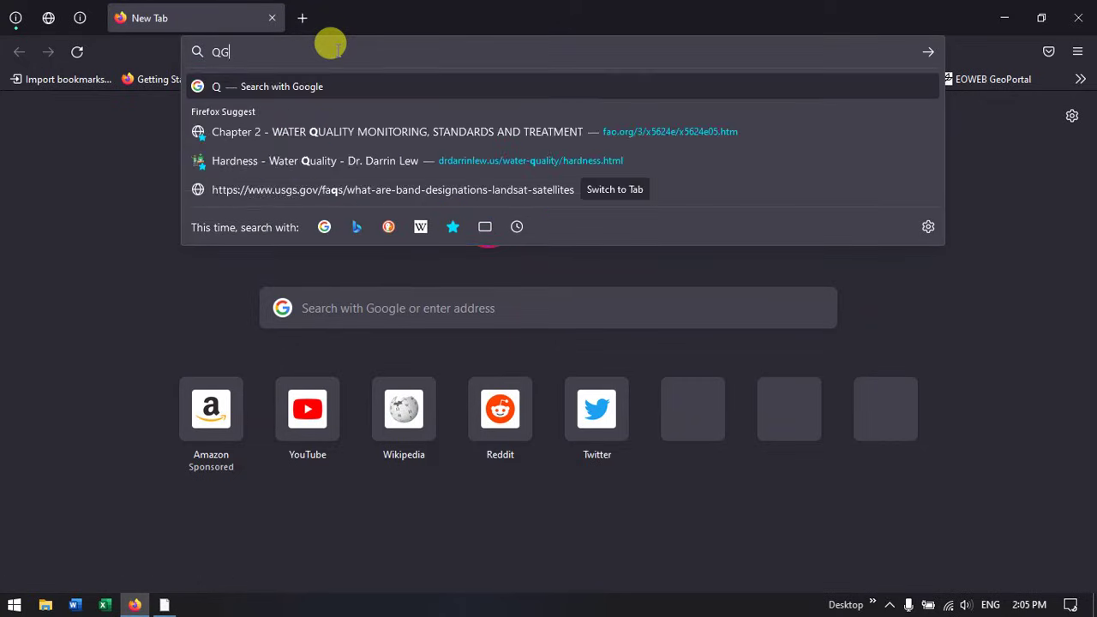
key(Return)
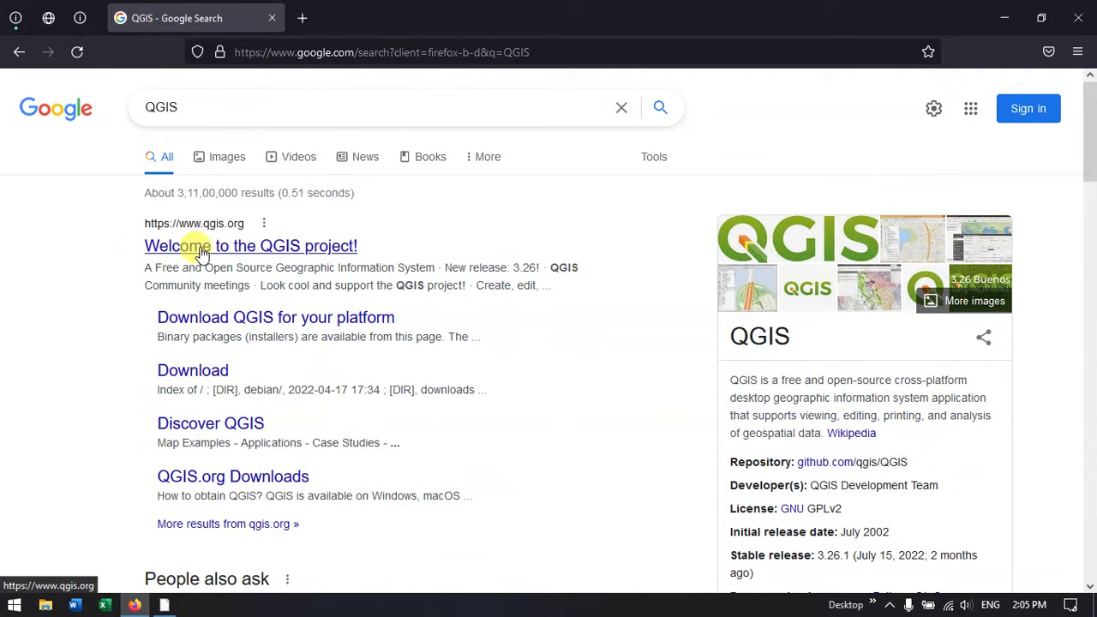
Open the official qgis.org site from the results and scroll through its home page to the download section
click(261, 248)
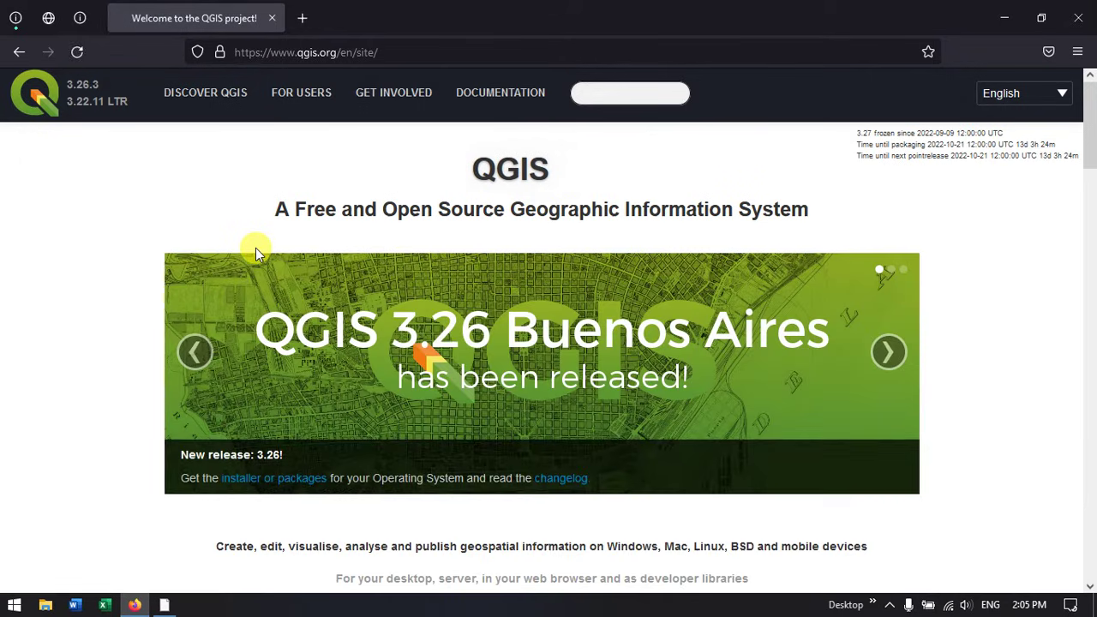
scroll(364, 247, down, 2)
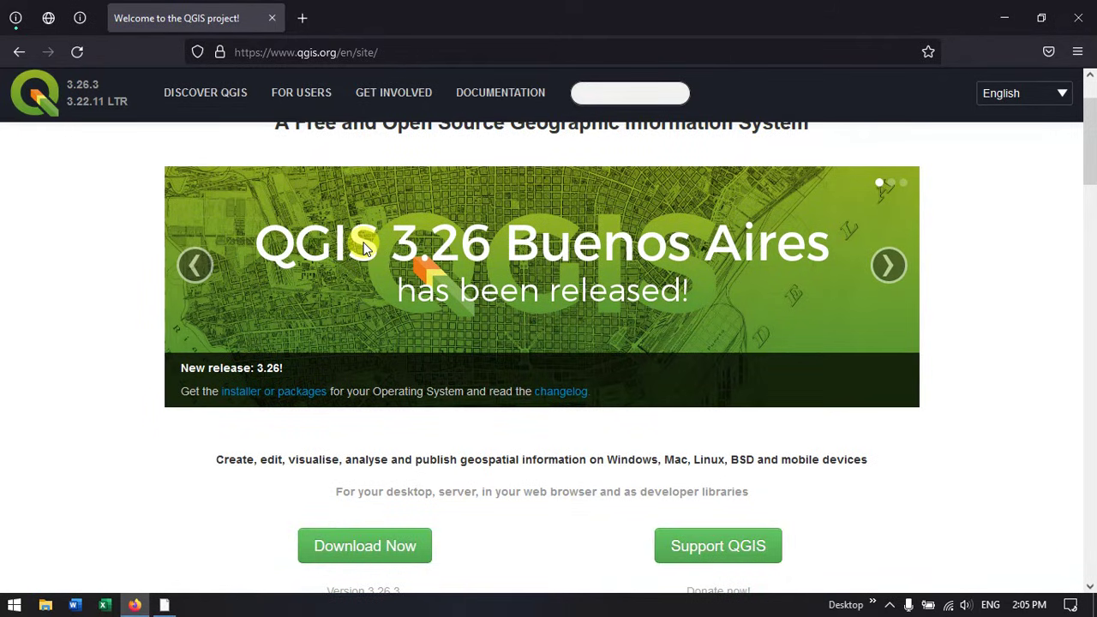
scroll(365, 247, up, 2)
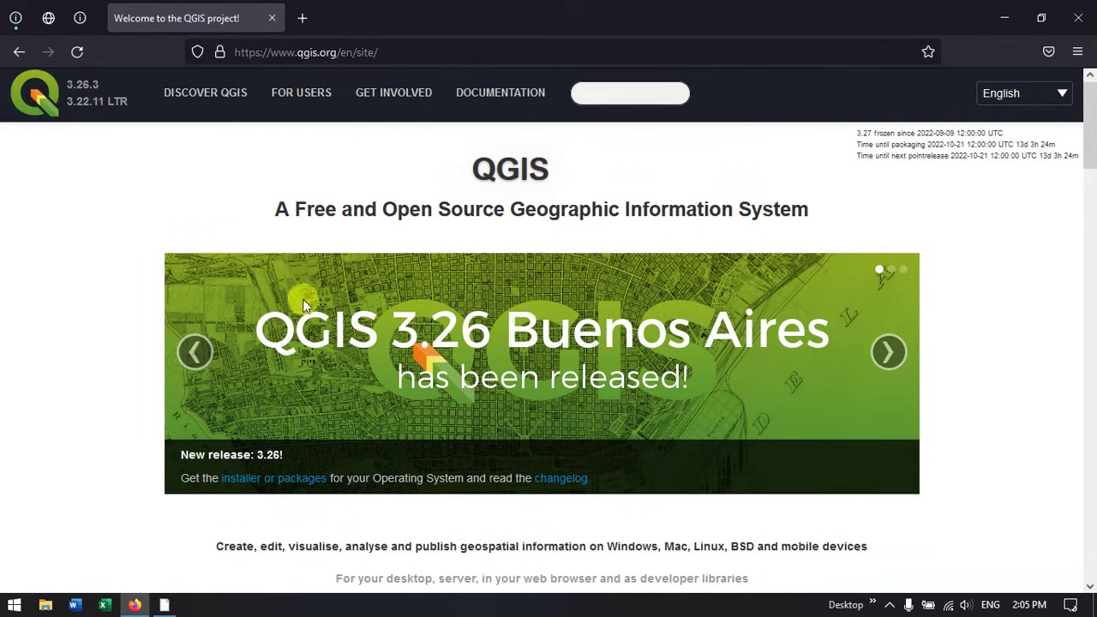
scroll(349, 277, down, 2)
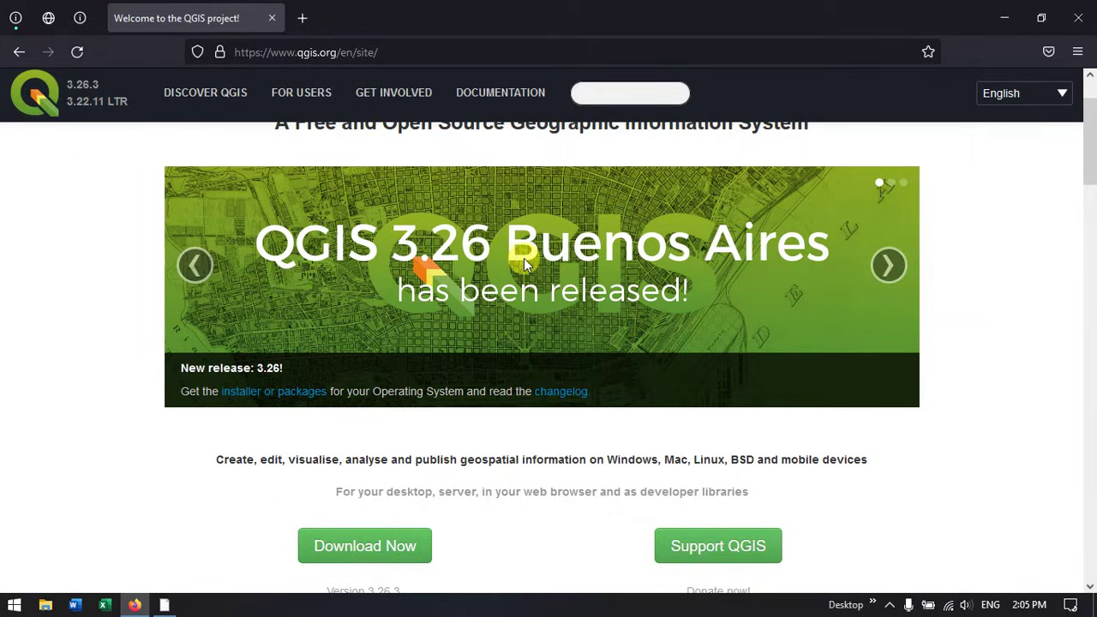
scroll(521, 257, down, 6)
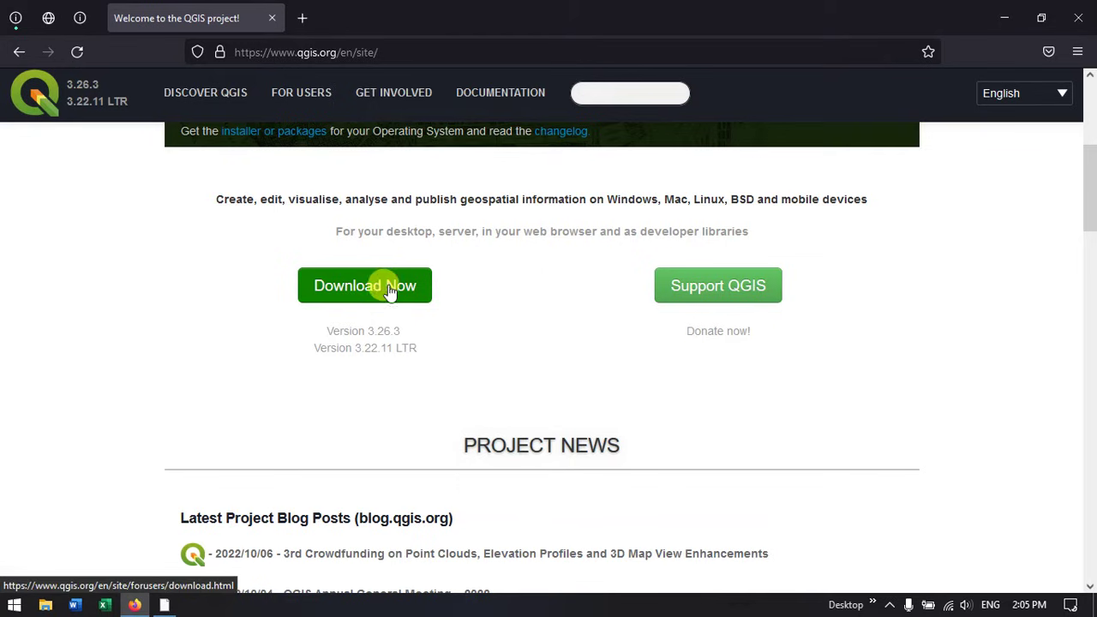
scroll(470, 276, up, 3)
scroll(470, 277, up, 4)
scroll(465, 277, down, 5)
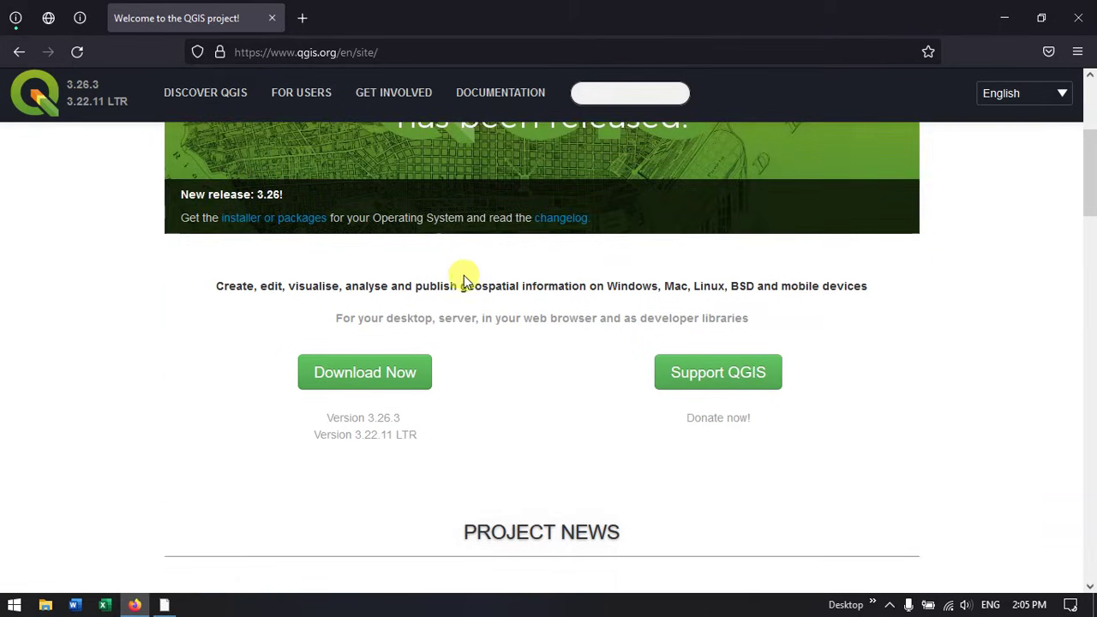
click(384, 379)
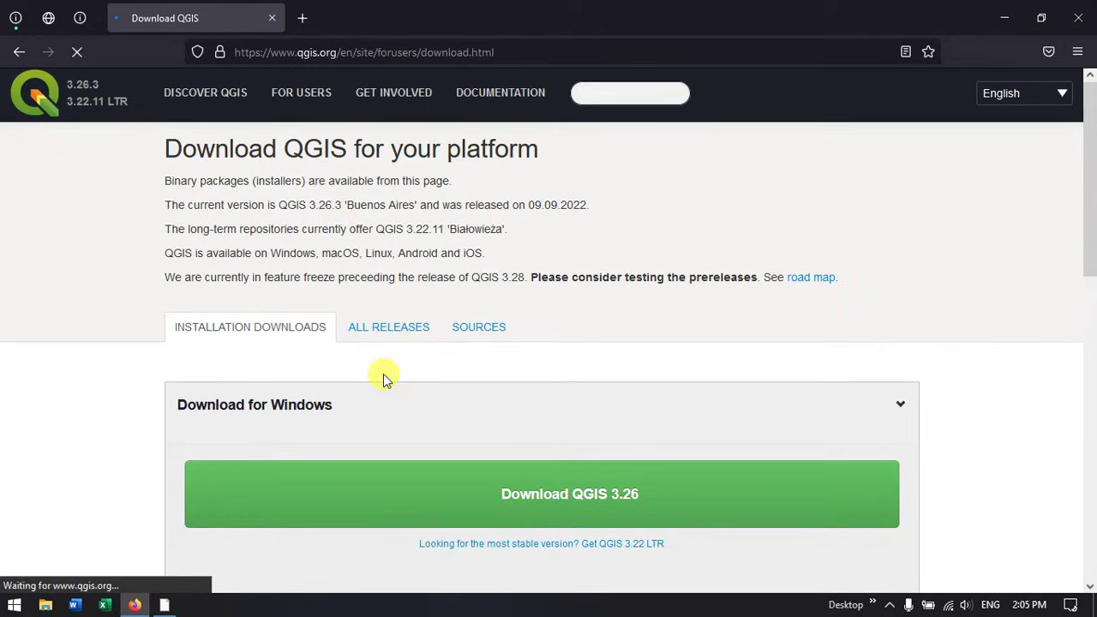
scroll(413, 331, down, 1)
scroll(415, 331, down, 1)
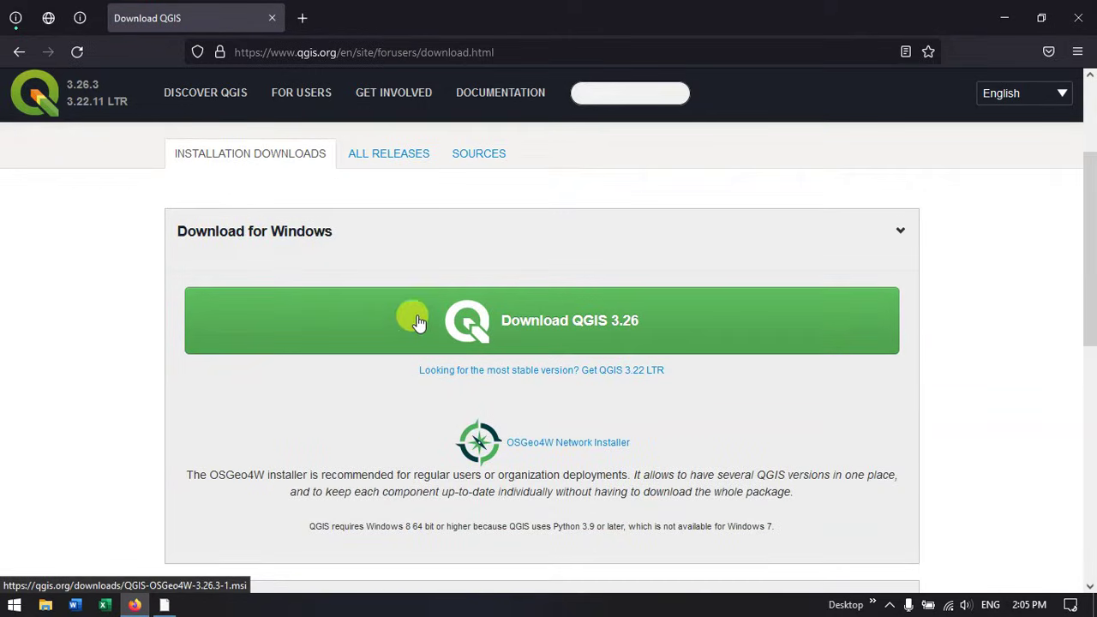
scroll(428, 314, up, 1)
scroll(453, 318, down, 1)
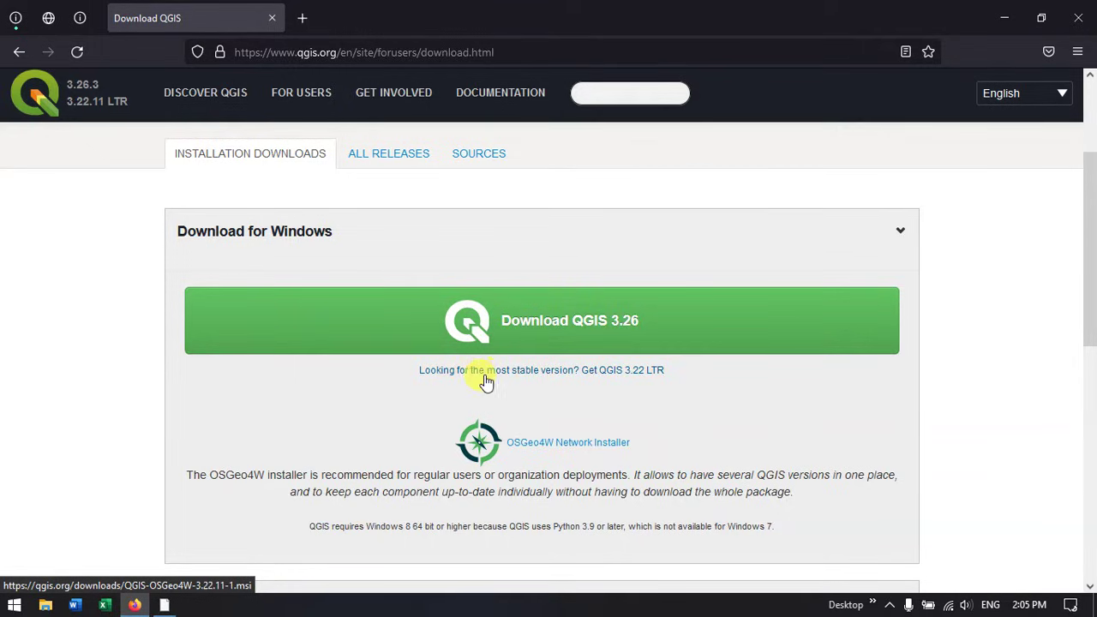
scroll(600, 333, down, 1)
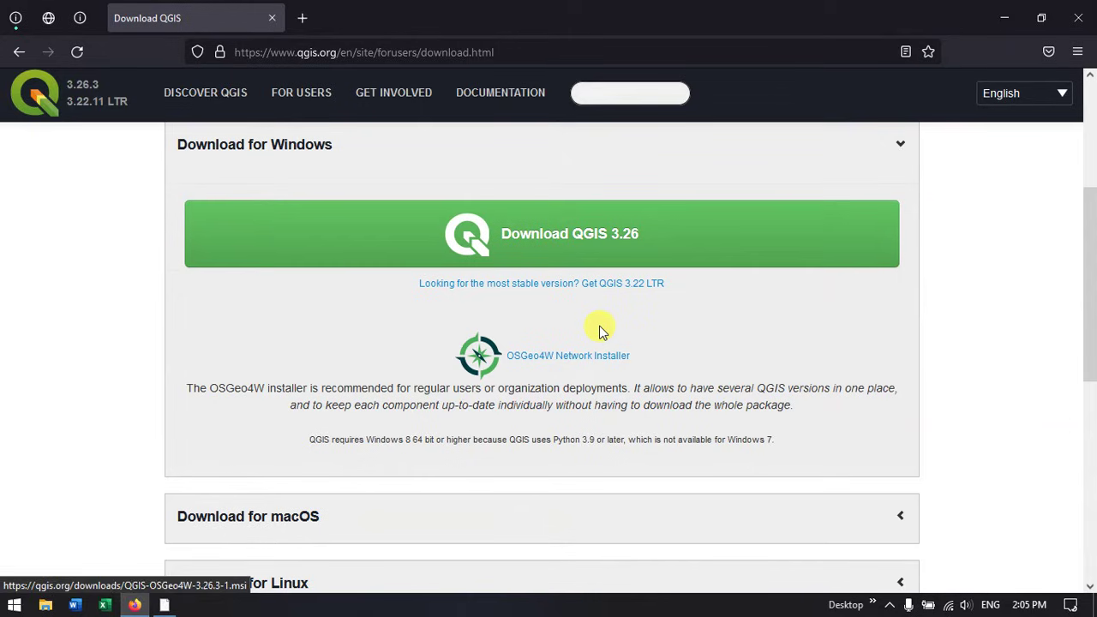
Start downloading the QGIS 3.22 LTR installer, QGIS-OSGeo4W-3.22.11-1.msi
click(619, 286)
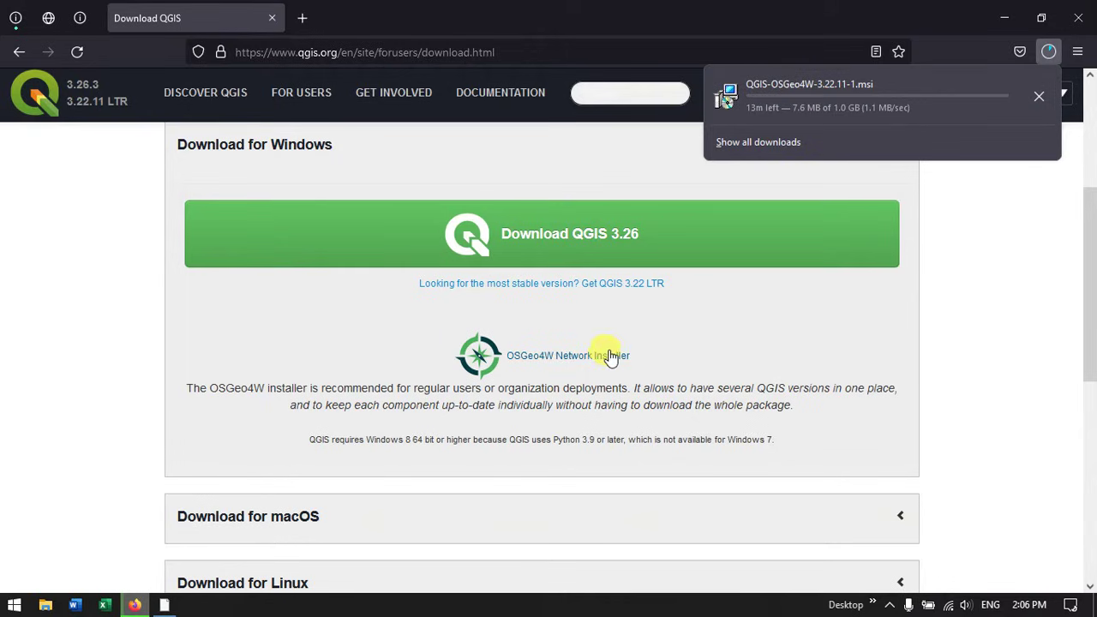
scroll(611, 355, down, 1)
scroll(611, 356, down, 1)
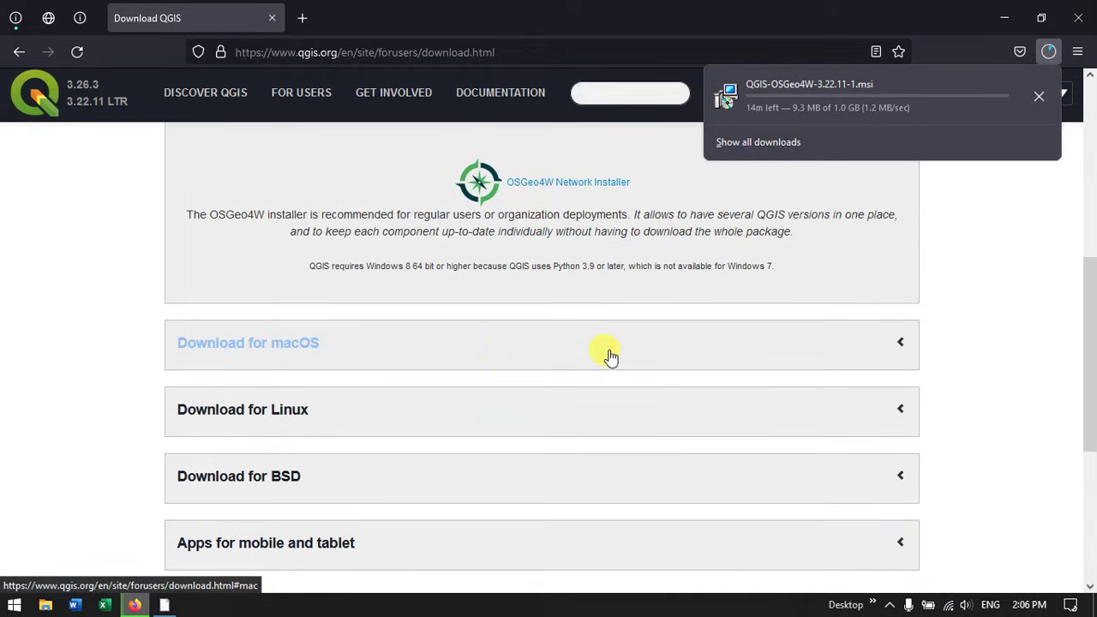
Expand the macOS download options and look through them
click(311, 354)
scroll(500, 302, up, 2)
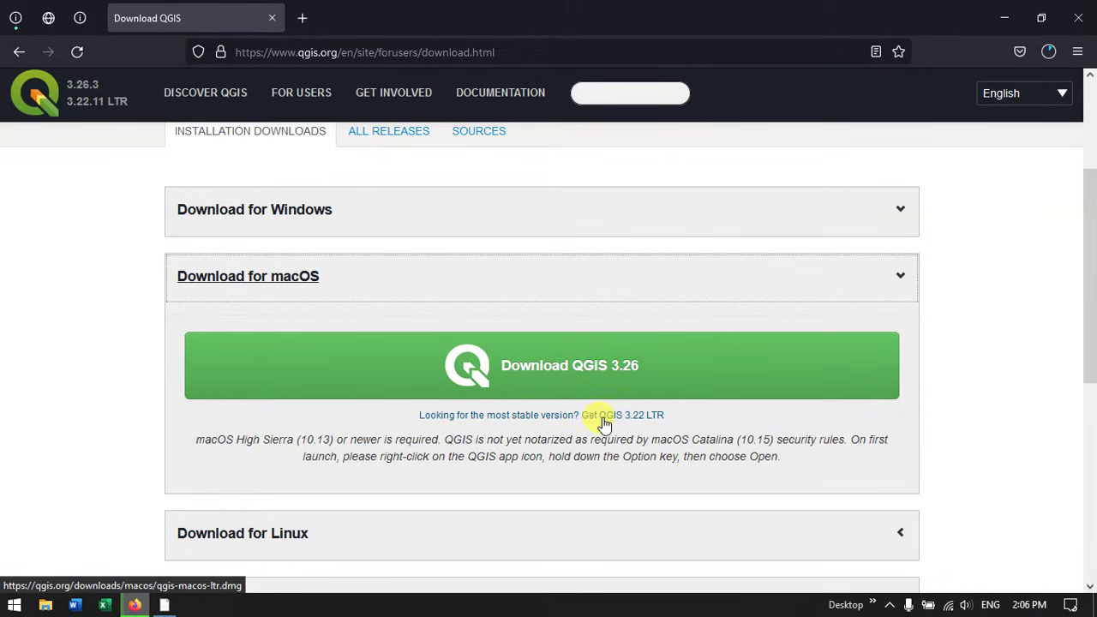
scroll(585, 386, down, 2)
scroll(586, 386, down, 2)
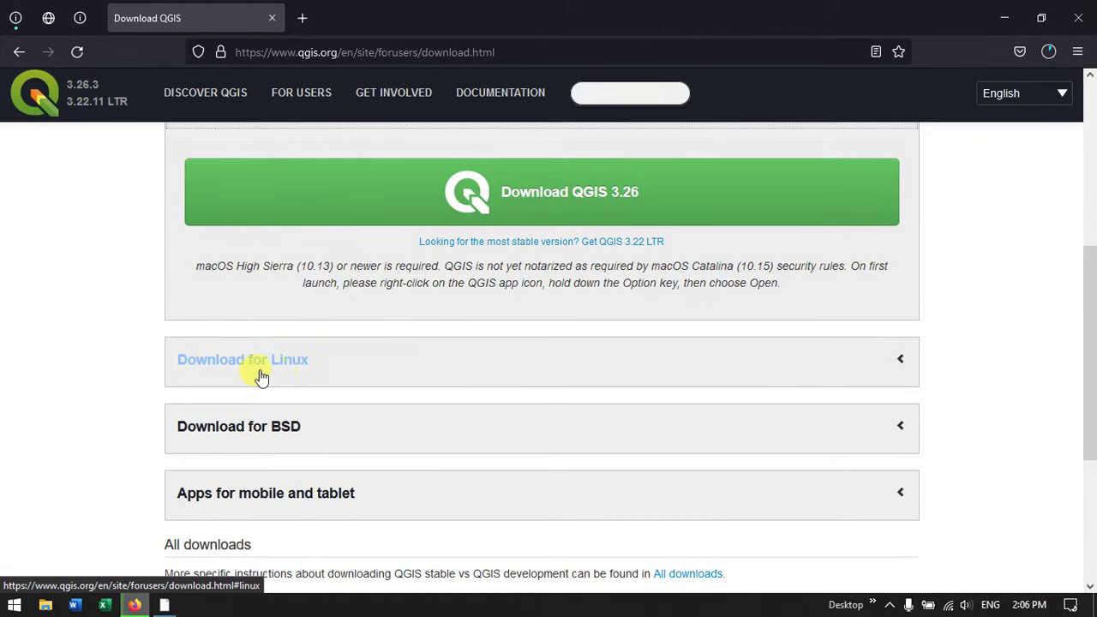
Expand the Linux download options, then collapse them again
click(324, 374)
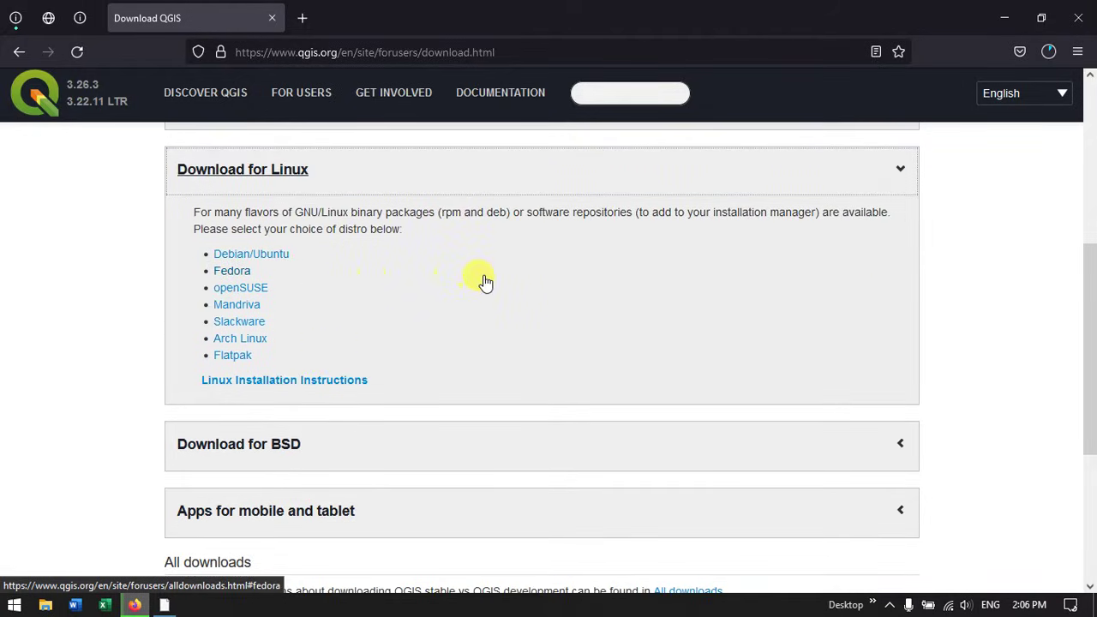
scroll(483, 279, up, 2)
click(385, 267)
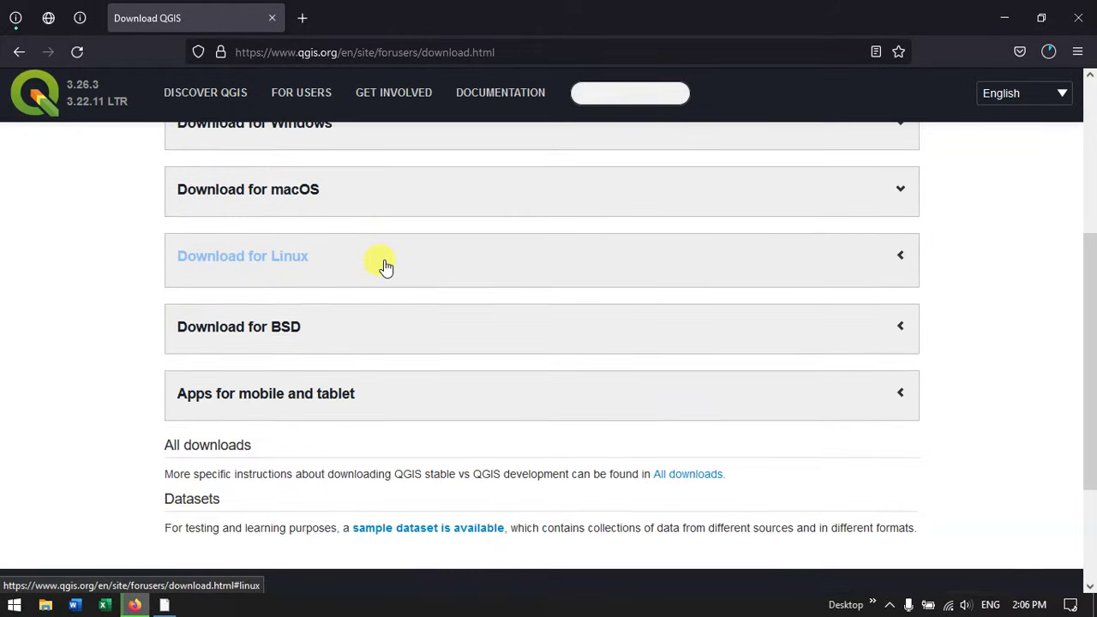
click(386, 266)
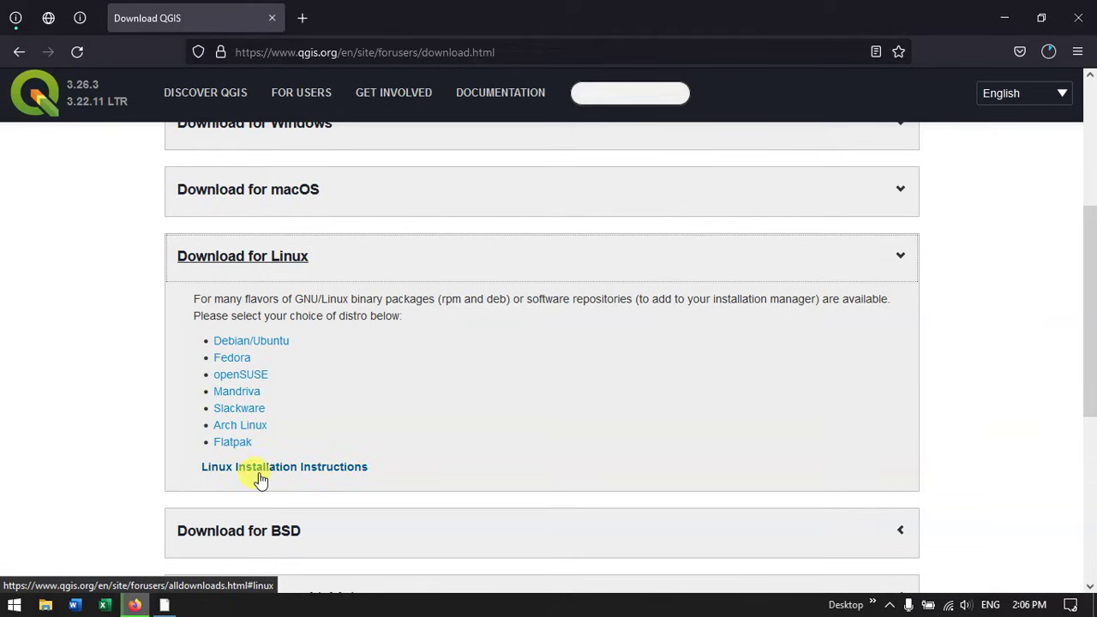
click(415, 273)
scroll(548, 274, up, 3)
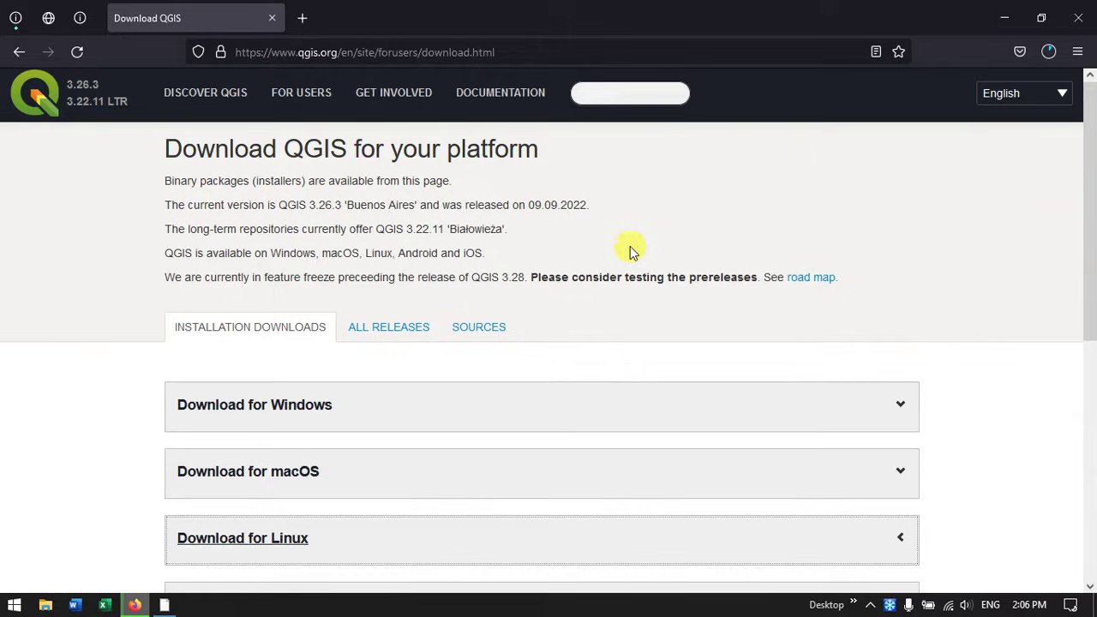
click(1045, 52)
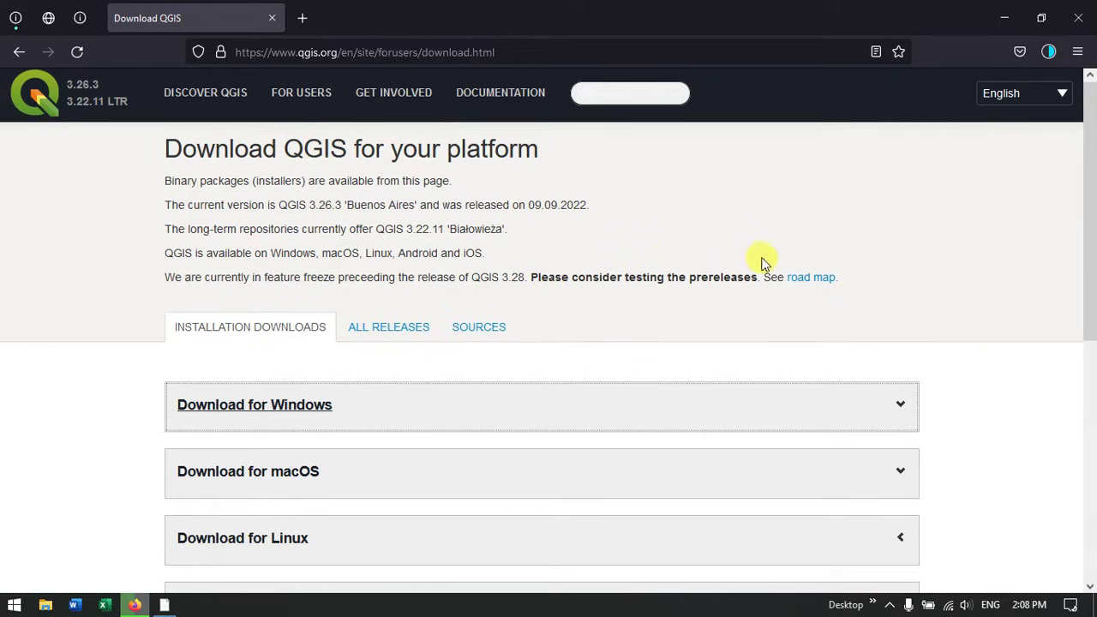
click(802, 279)
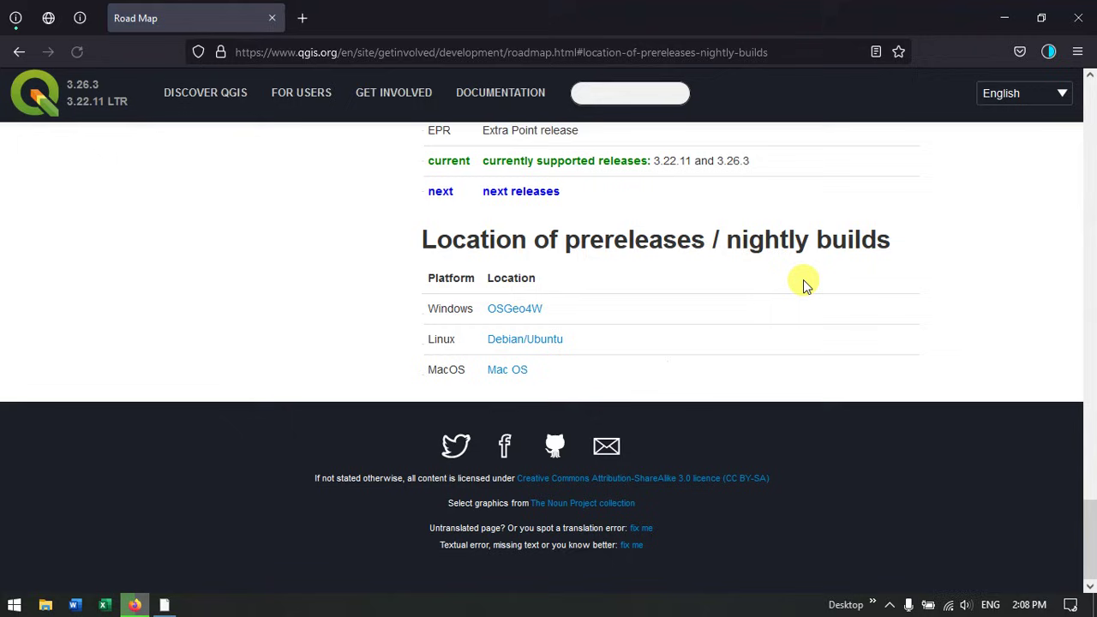
scroll(803, 280, up, 10)
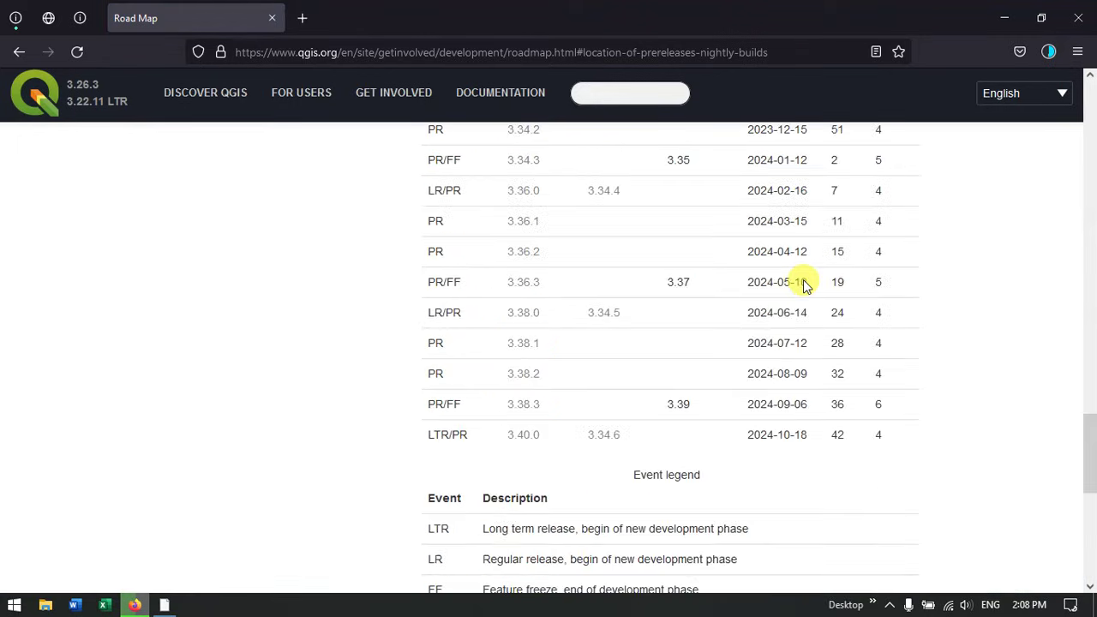
scroll(711, 319, up, 2)
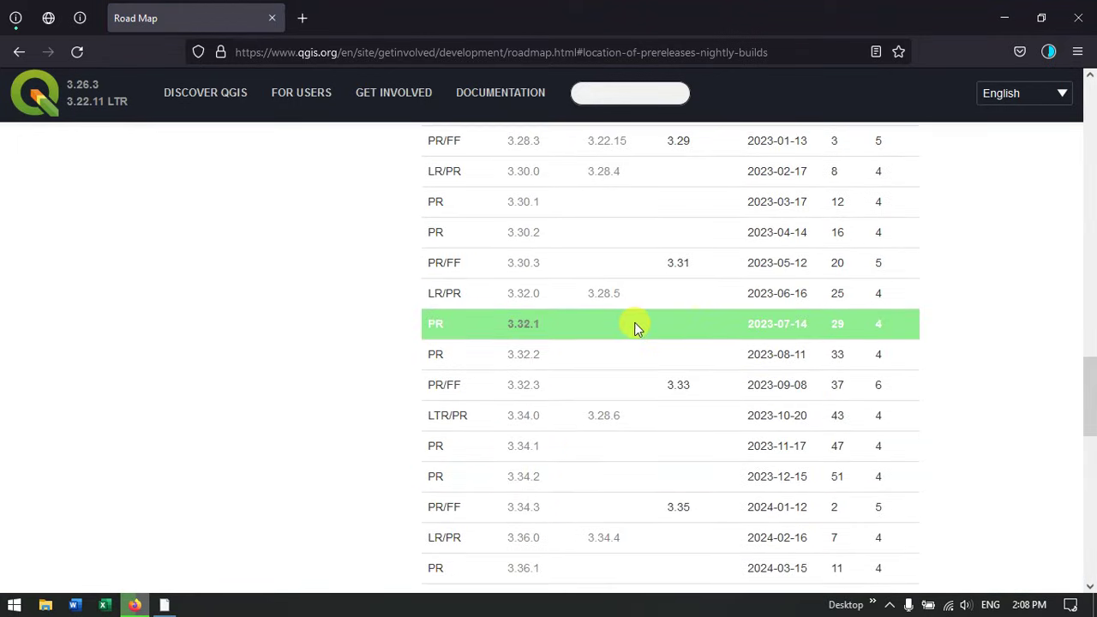
scroll(600, 323, up, 1)
scroll(624, 327, up, 2)
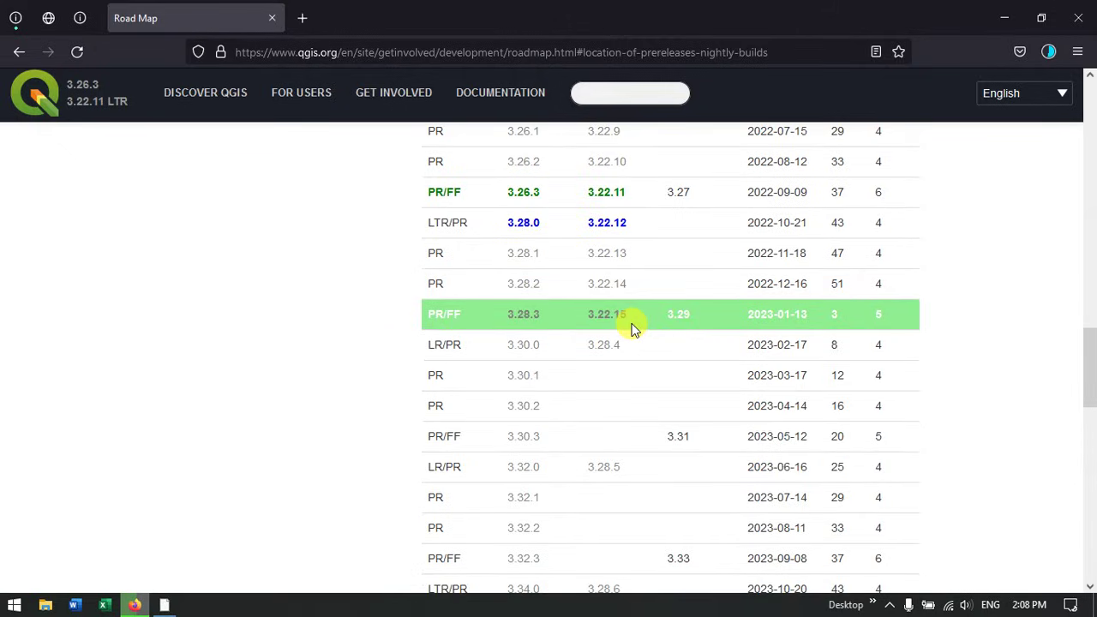
scroll(630, 332, up, 1)
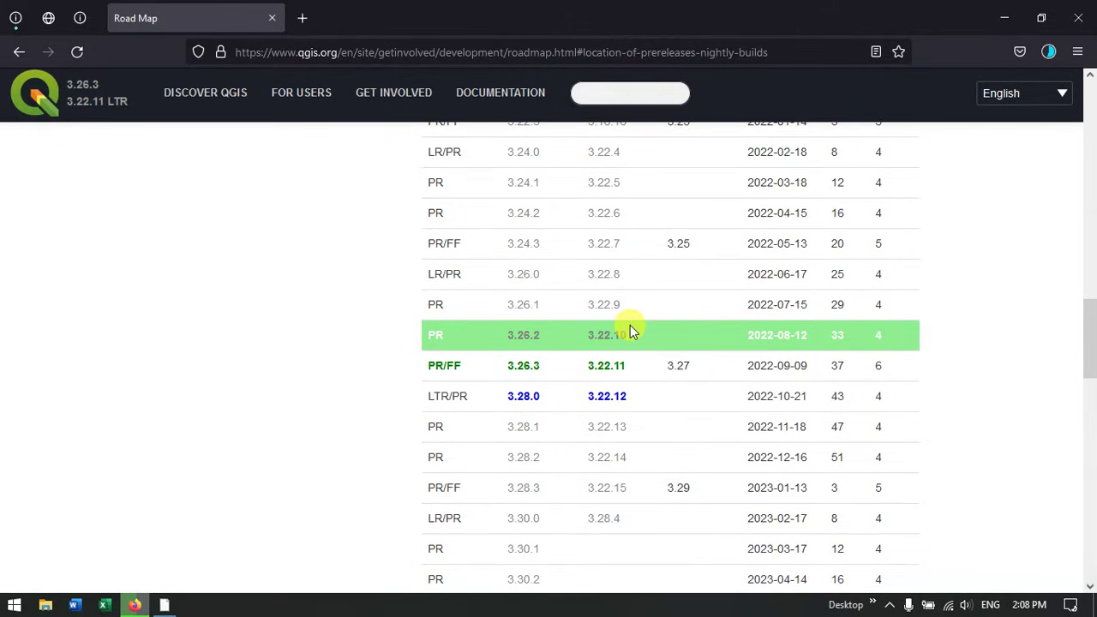
scroll(592, 401, down, 1)
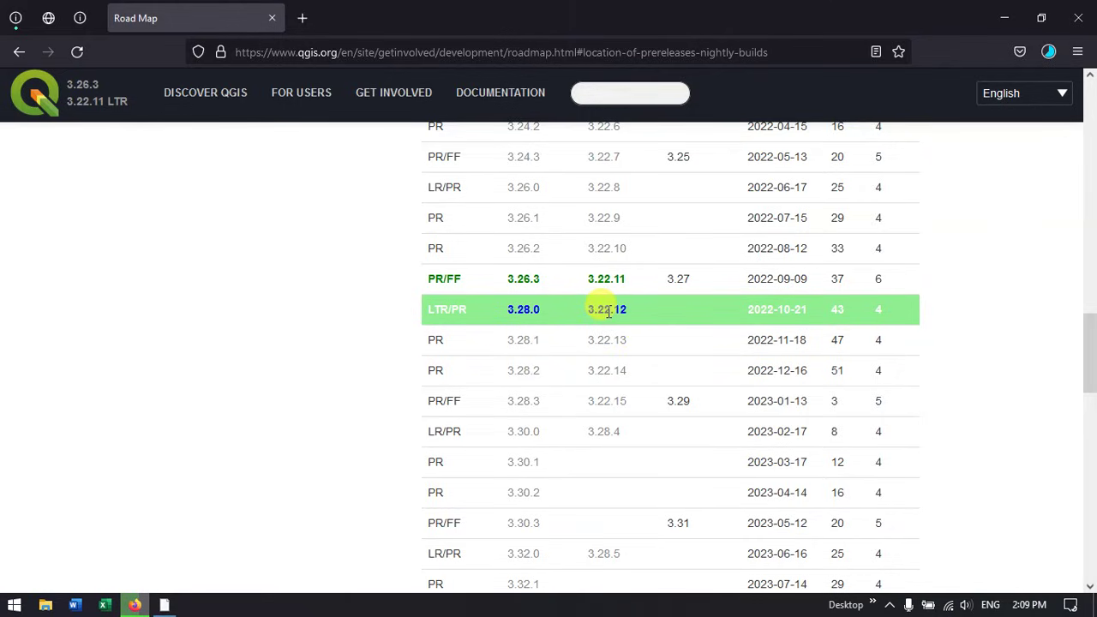
scroll(608, 312, down, 2)
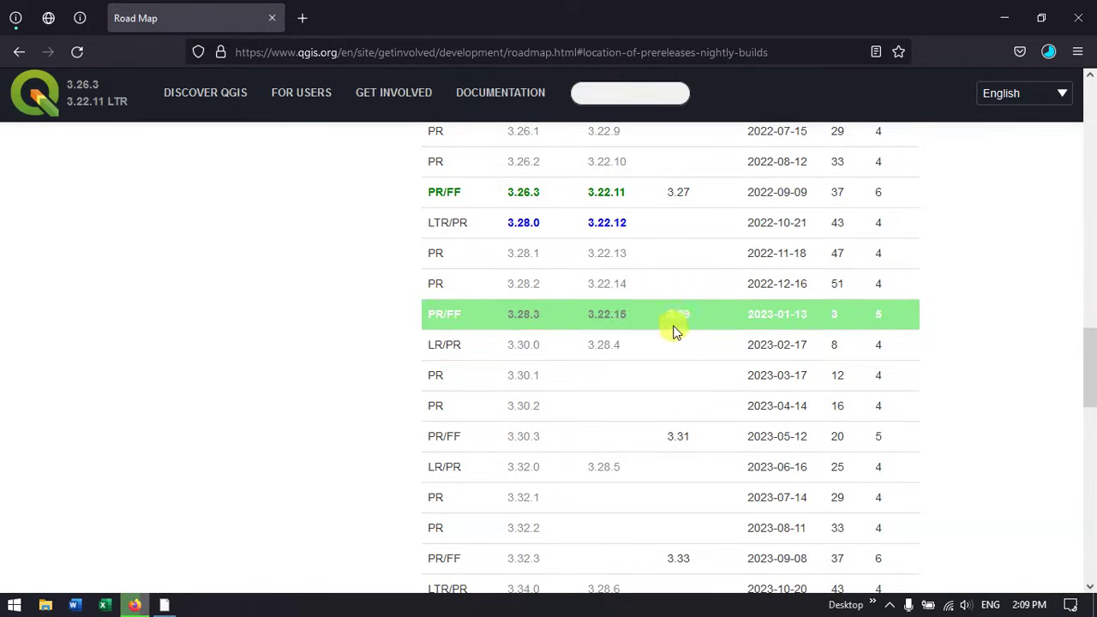
scroll(677, 325, up, 1)
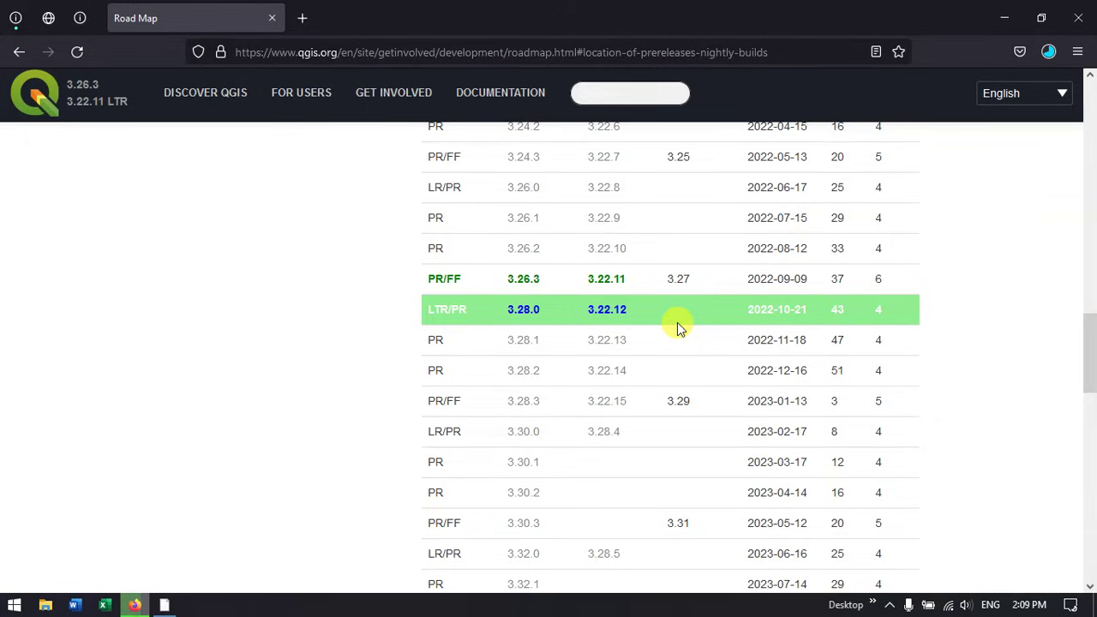
scroll(1022, 216, up, 1)
Check the QGIS installer's progress in the Firefox downloads panel and mute the sound
click(1048, 52)
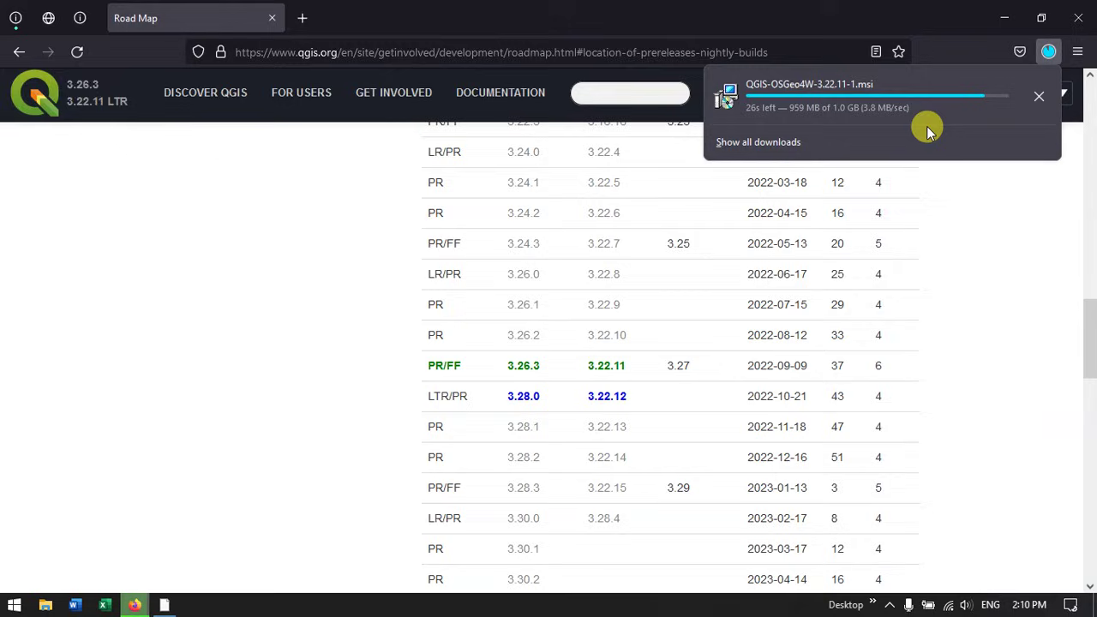
key(XF86AudioMute)
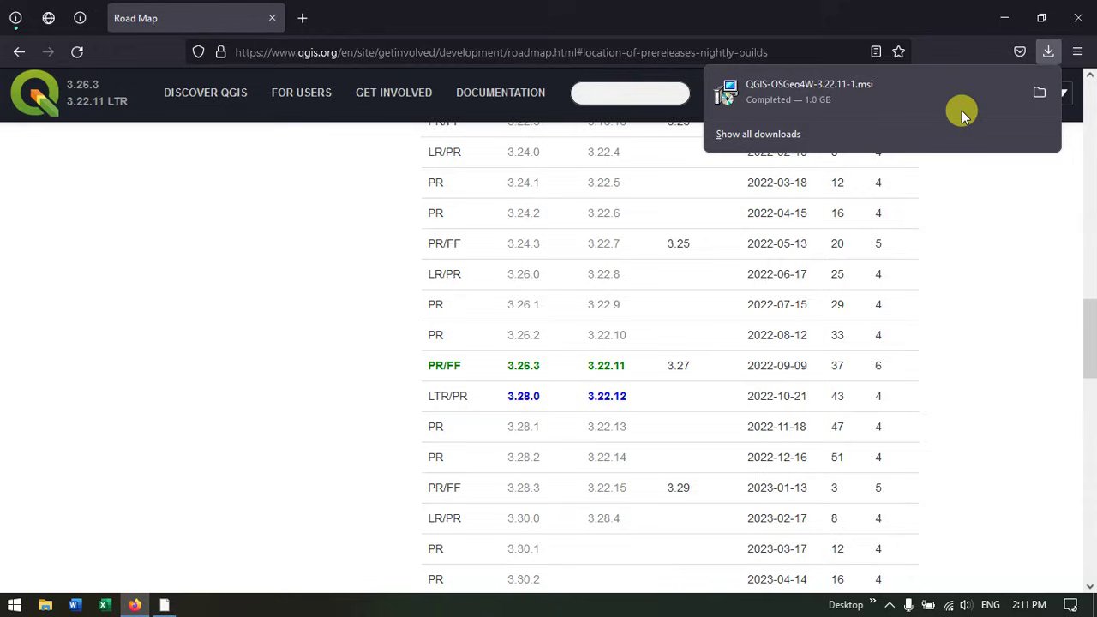
Show the downloaded QGIS-OSGeo4W-3.22.11-1 installer in File Explorer and launch it
click(1038, 94)
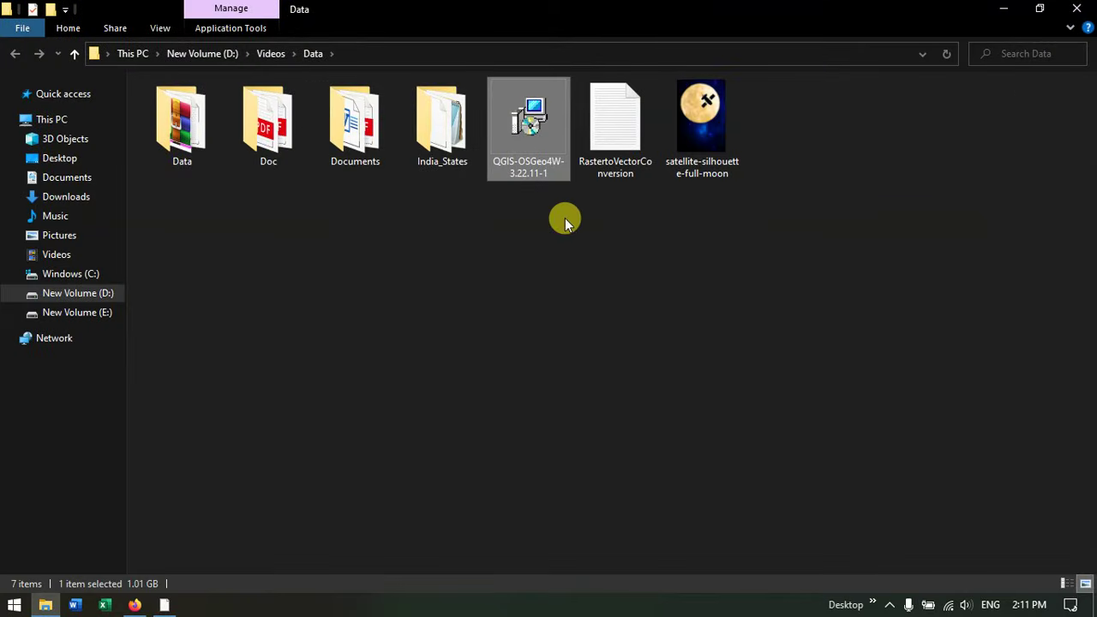
click(540, 214)
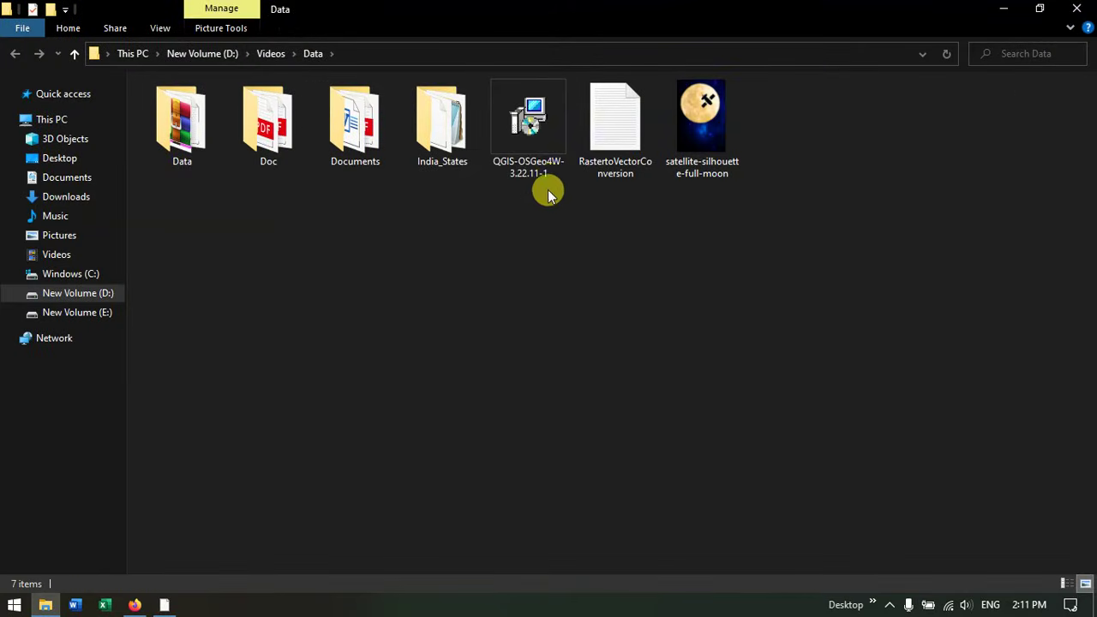
double_click(530, 140)
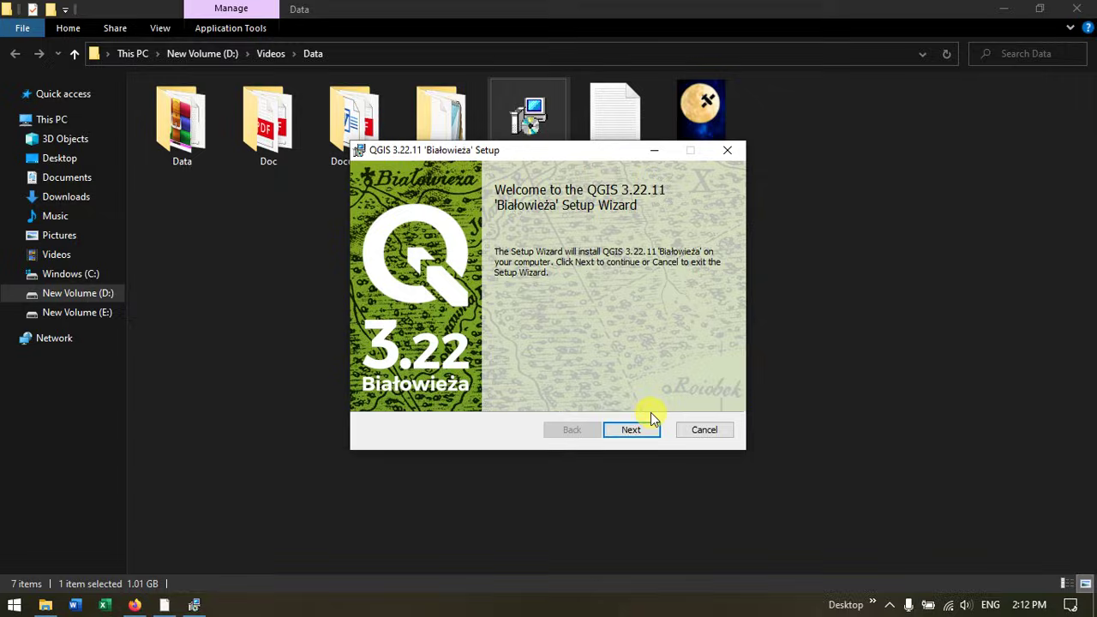
Accept the QGIS licence terms and continue to the destination folder page
click(634, 434)
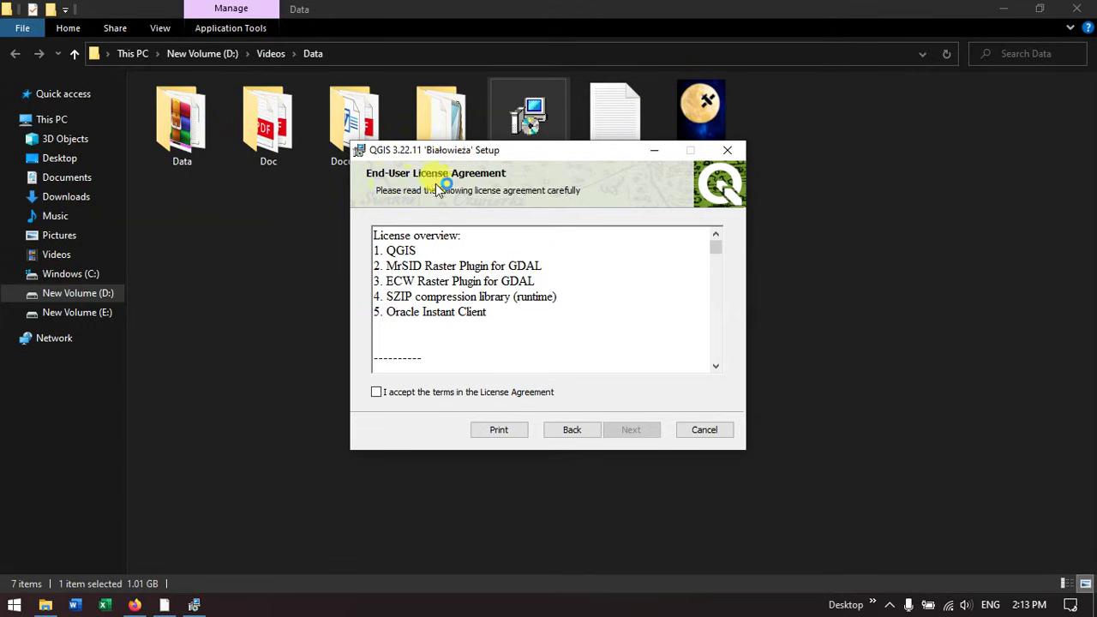
click(377, 394)
click(631, 429)
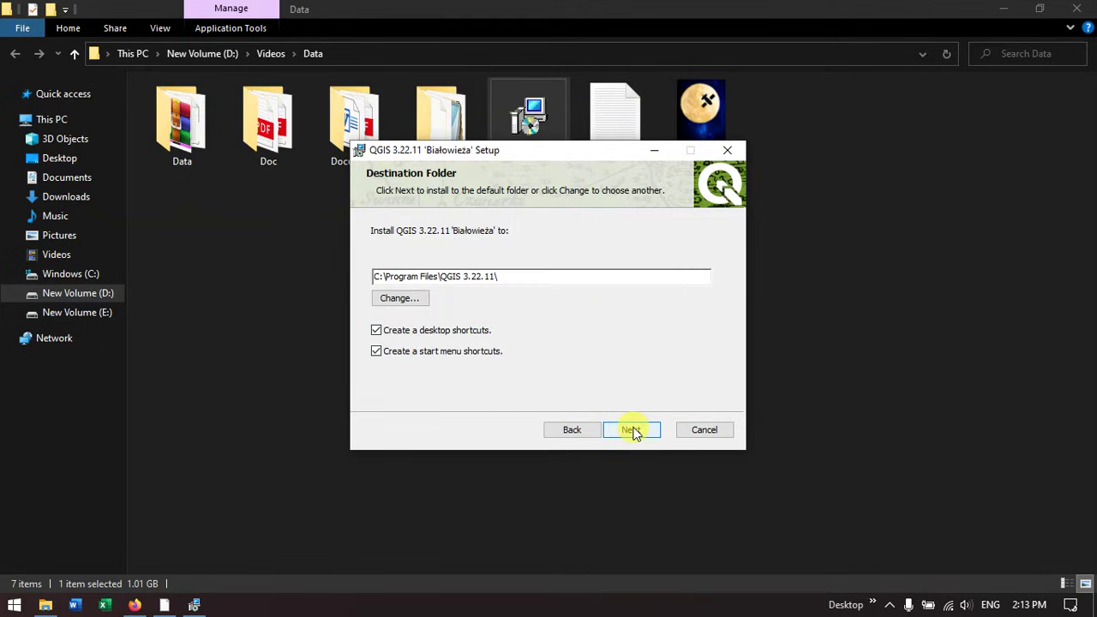
Keep C:\Program Files\QGIS 3.22.11\ with both desktop and start-menu shortcuts ticked
click(377, 331)
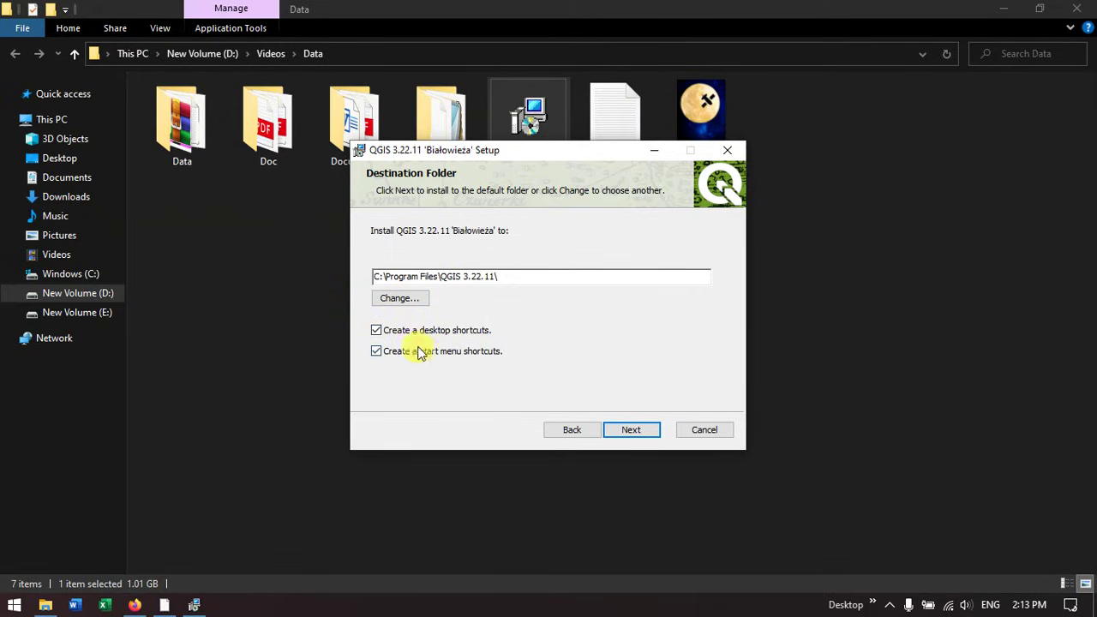
click(375, 329)
click(376, 350)
click(375, 330)
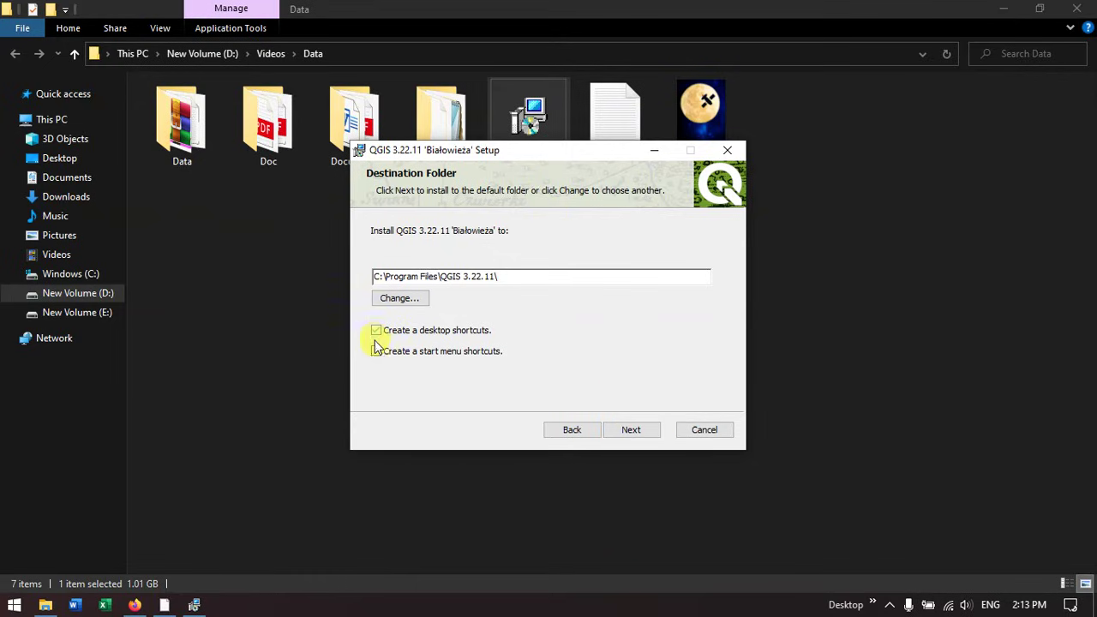
click(375, 351)
click(629, 430)
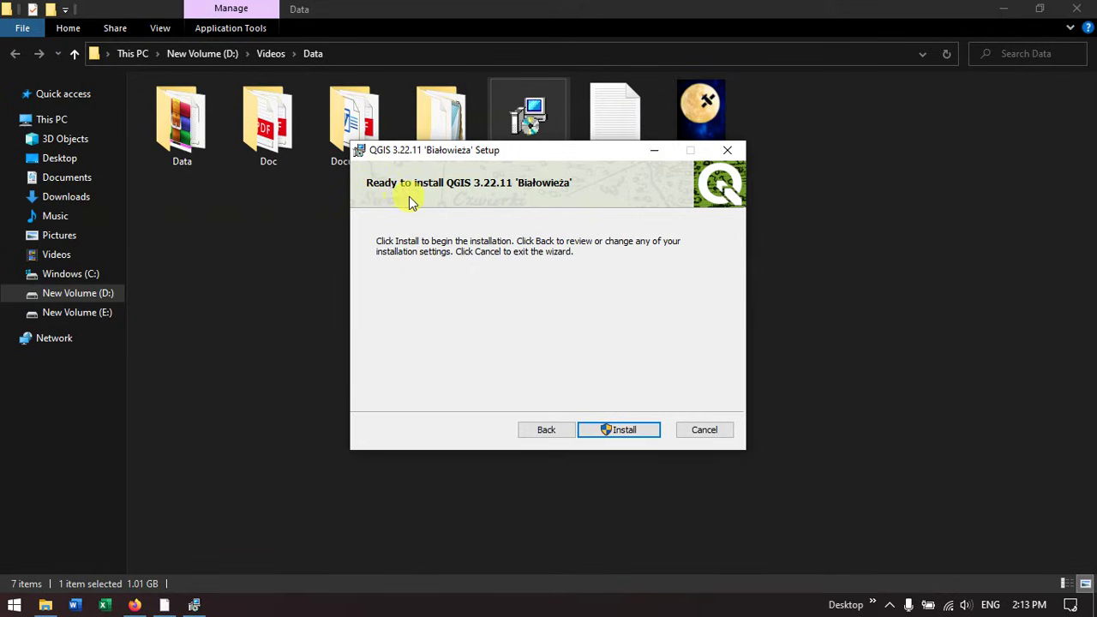
Install QGIS 3.22.11 and wait for the installation to complete
click(623, 434)
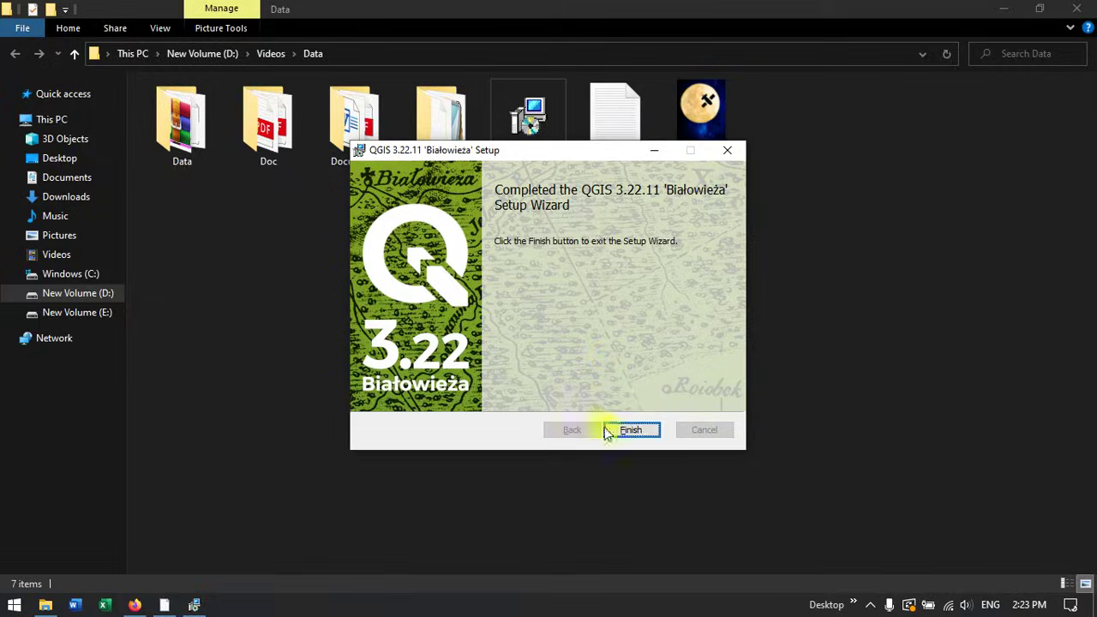
Close the finished setup wizard, then search the Start menu for 'QG'
click(627, 433)
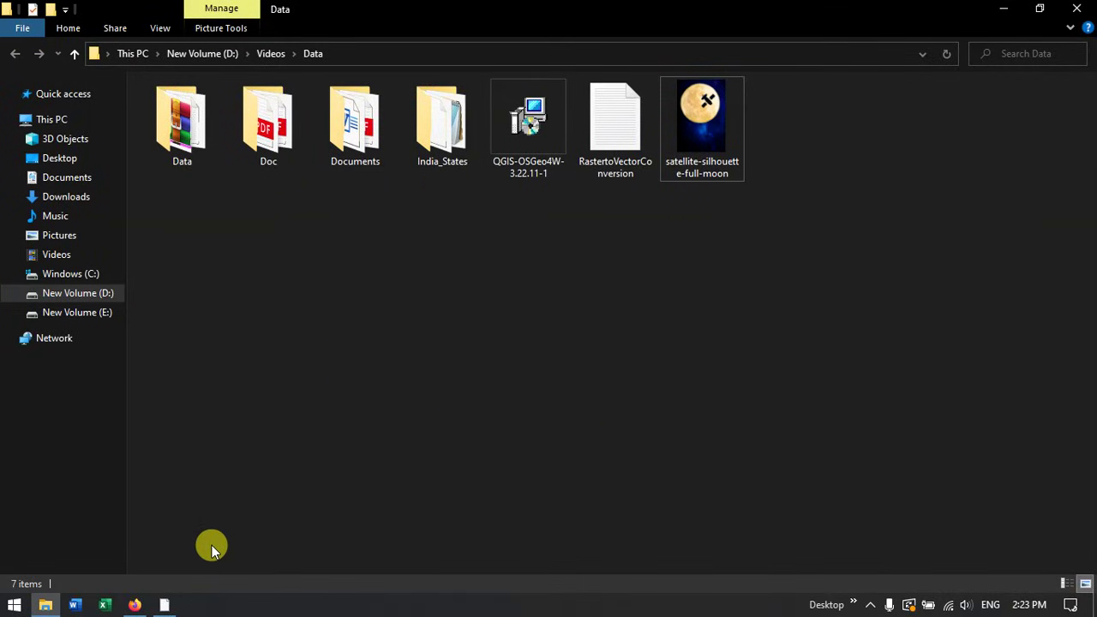
mouse_move(129, 611)
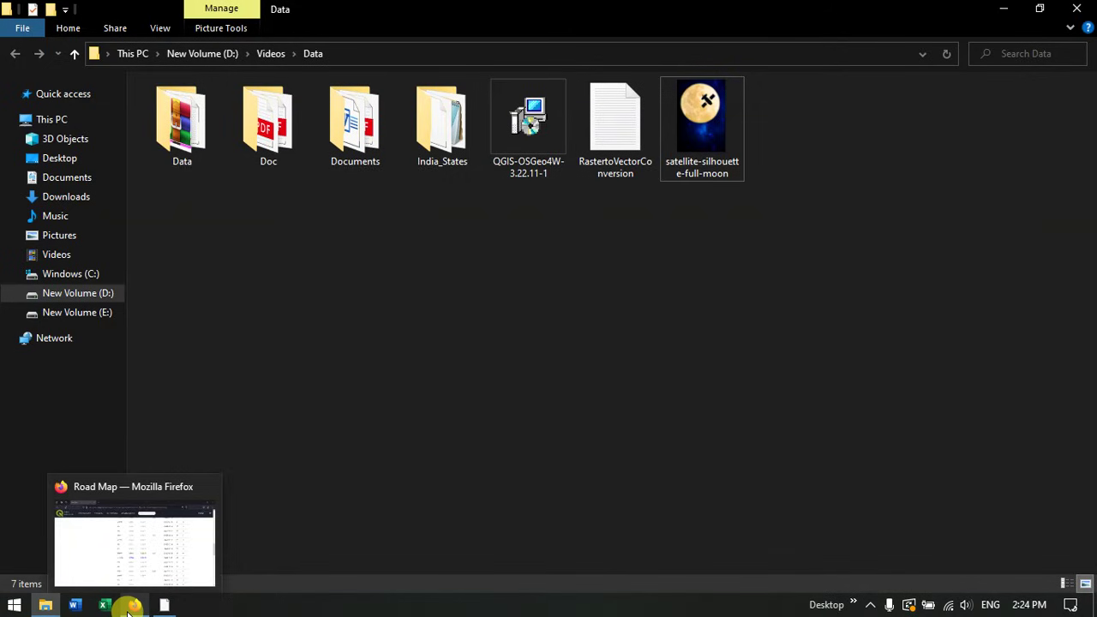
click(10, 611)
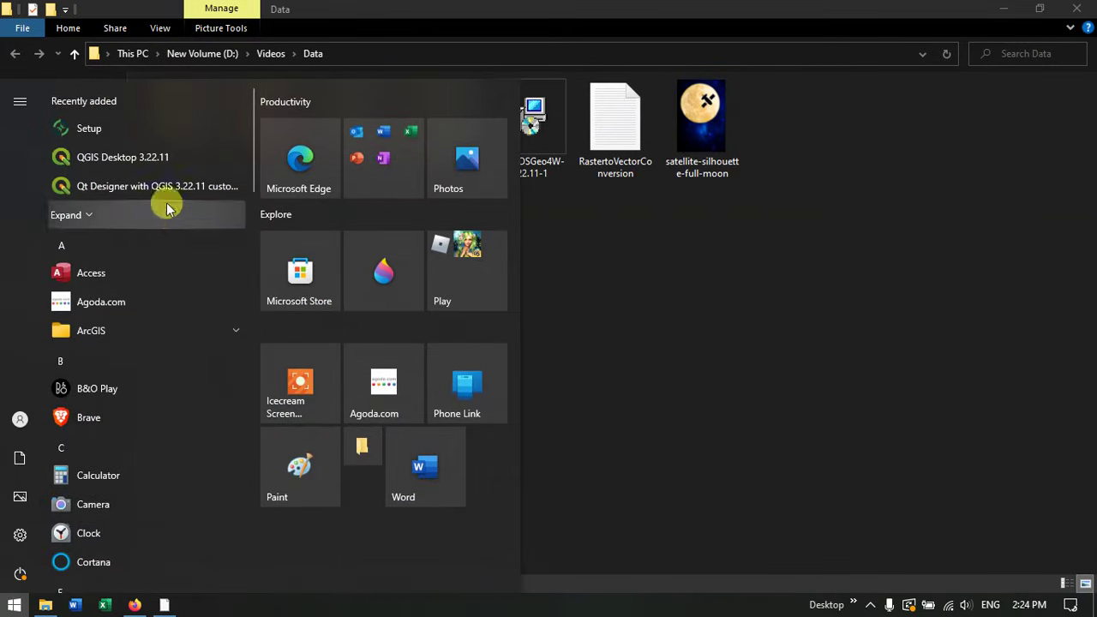
click(80, 212)
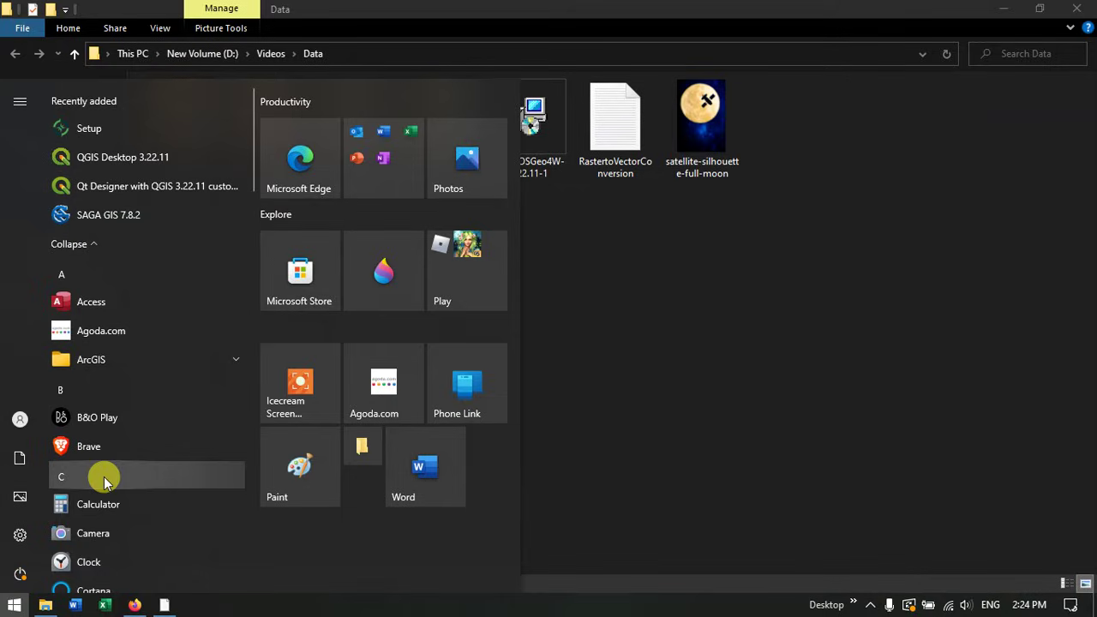
text(Q)
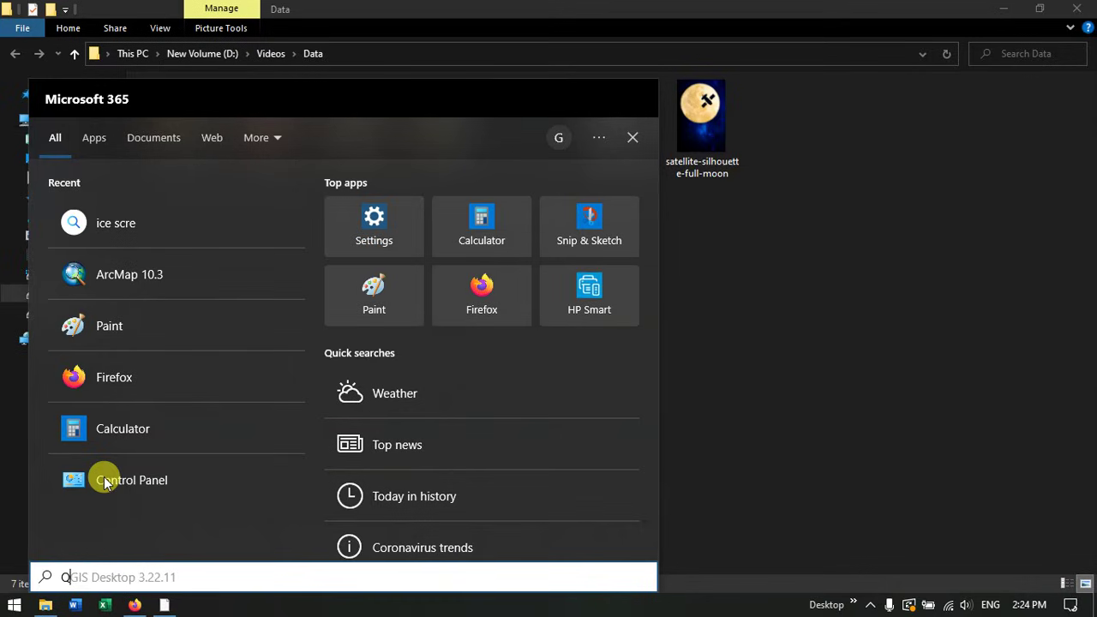
text(G)
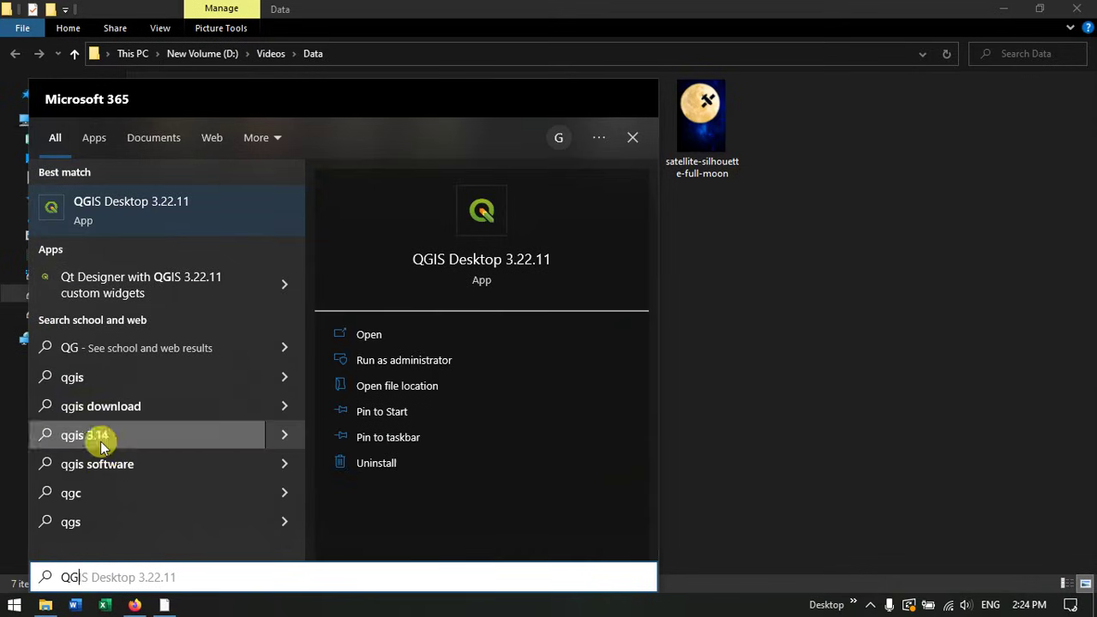
Launch QGIS Desktop 3.22.11, start a blank project and widen the map canvas
click(133, 214)
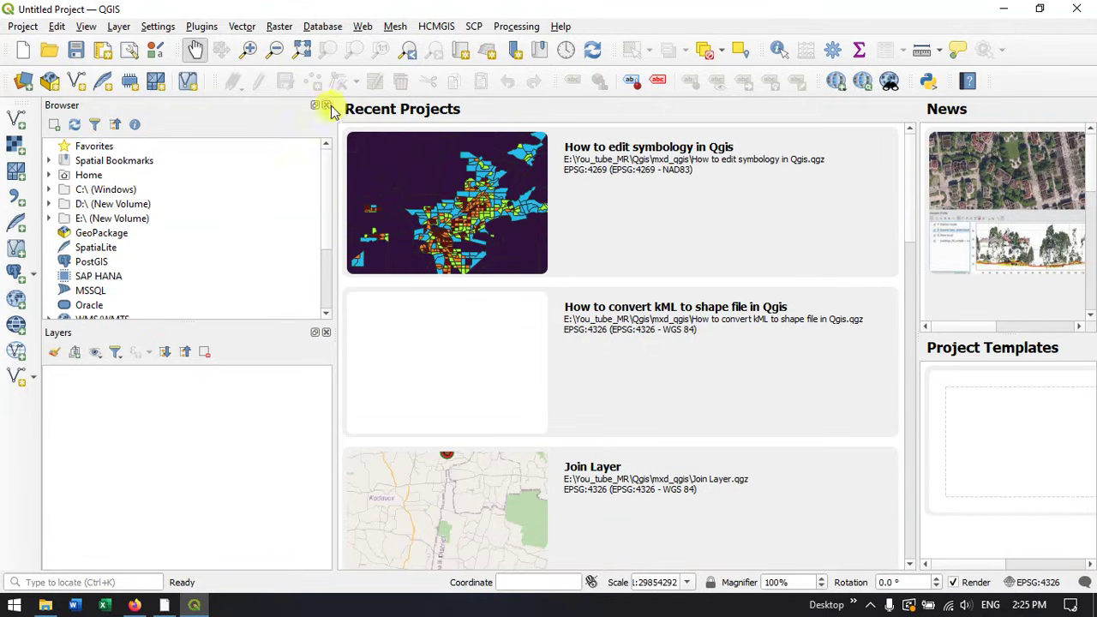
click(1020, 427)
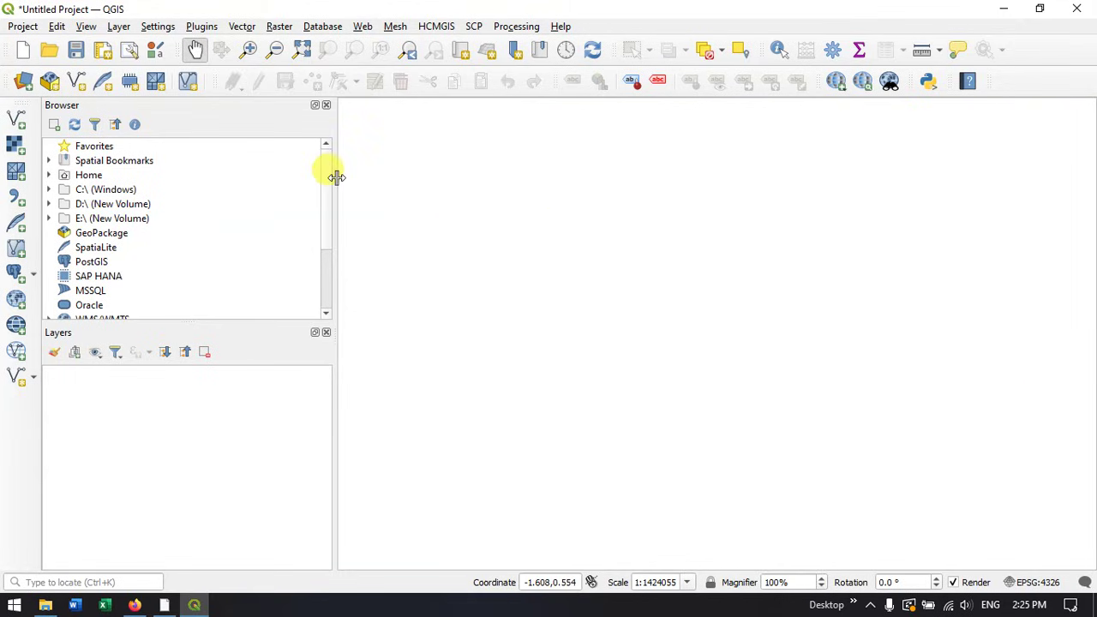
drag(336, 177, 226, 225)
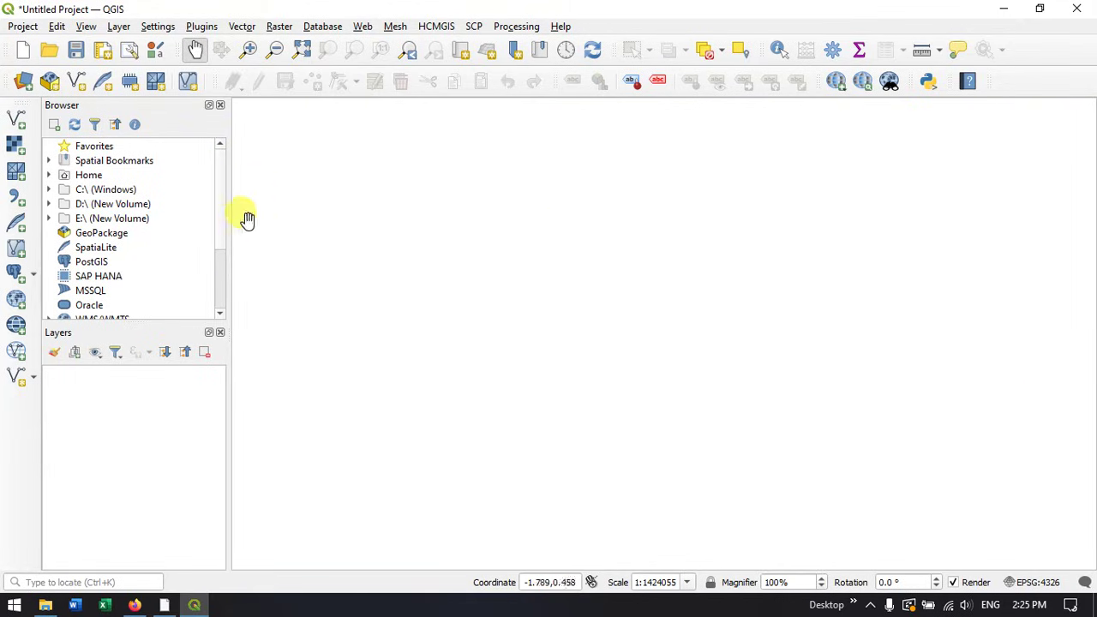